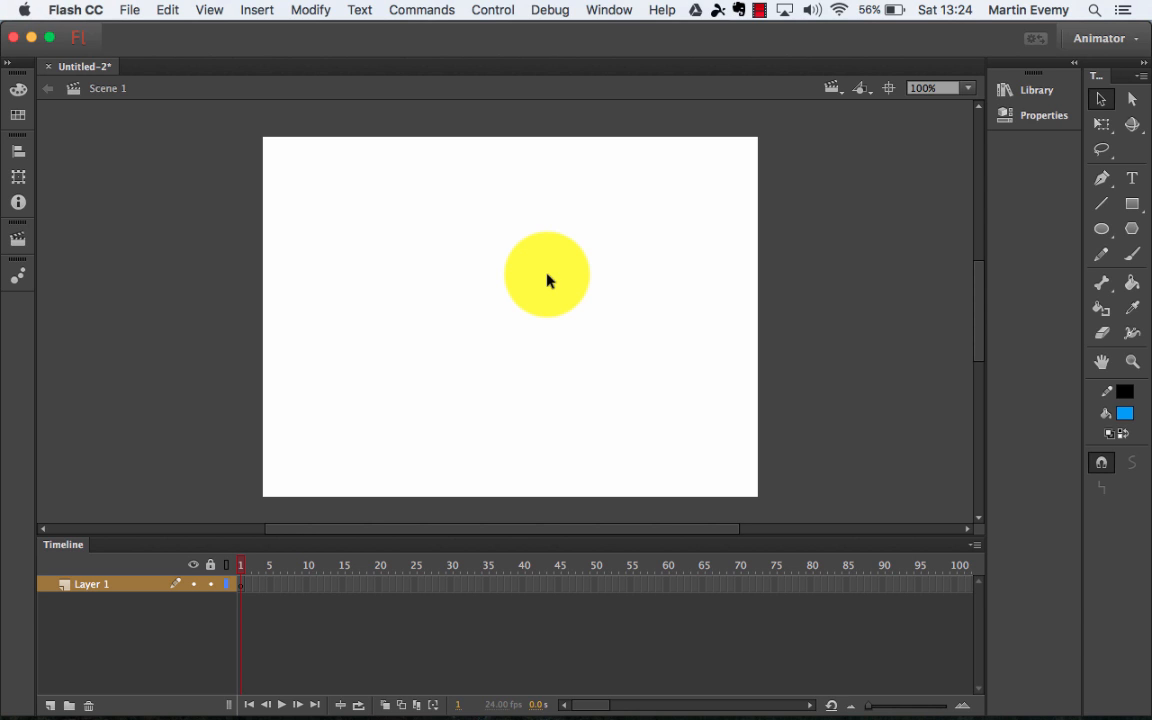
Rename the timeline's only layer to Bird
left_click(86, 590)
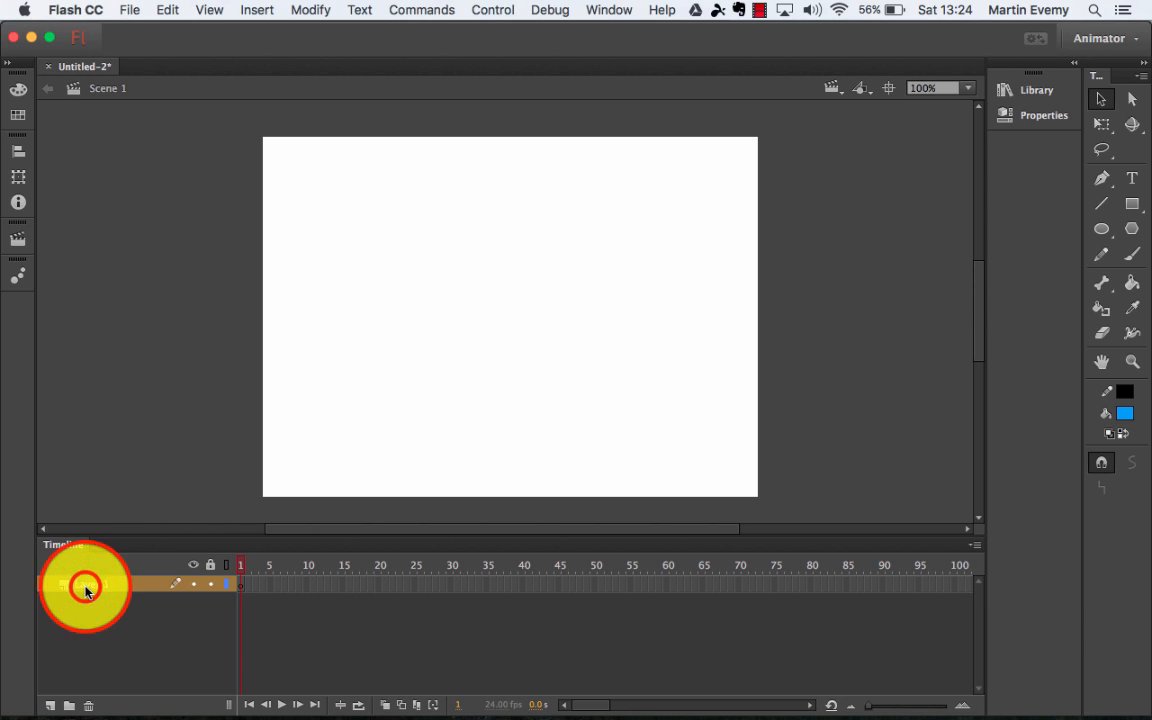
double_click(86, 590)
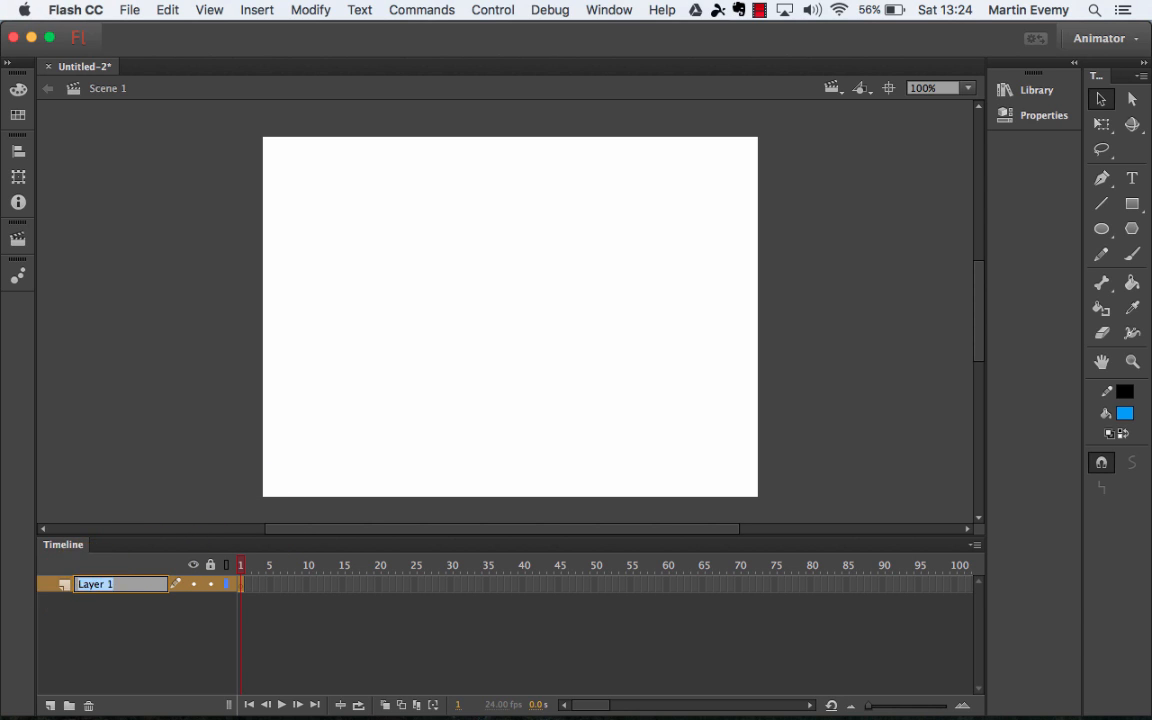
left_click(82, 586)
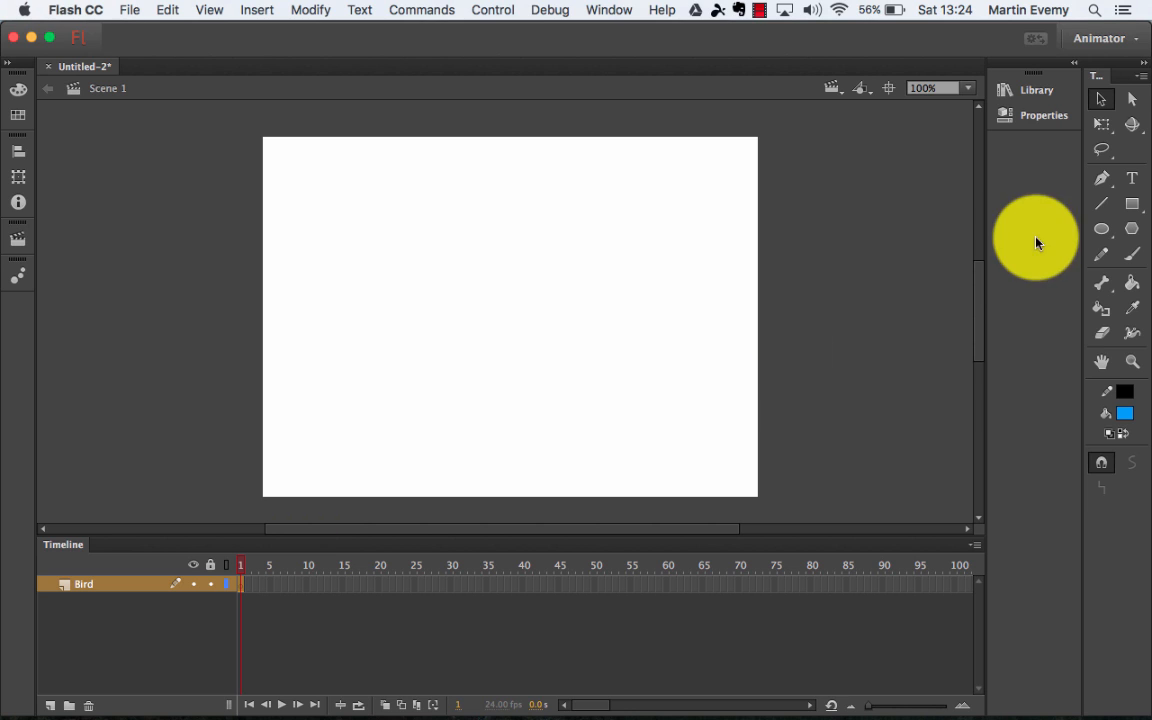
Draw a small V-shaped bird from two black lines in the upper-left area of the stage with the Line tool
left_click(1098, 206)
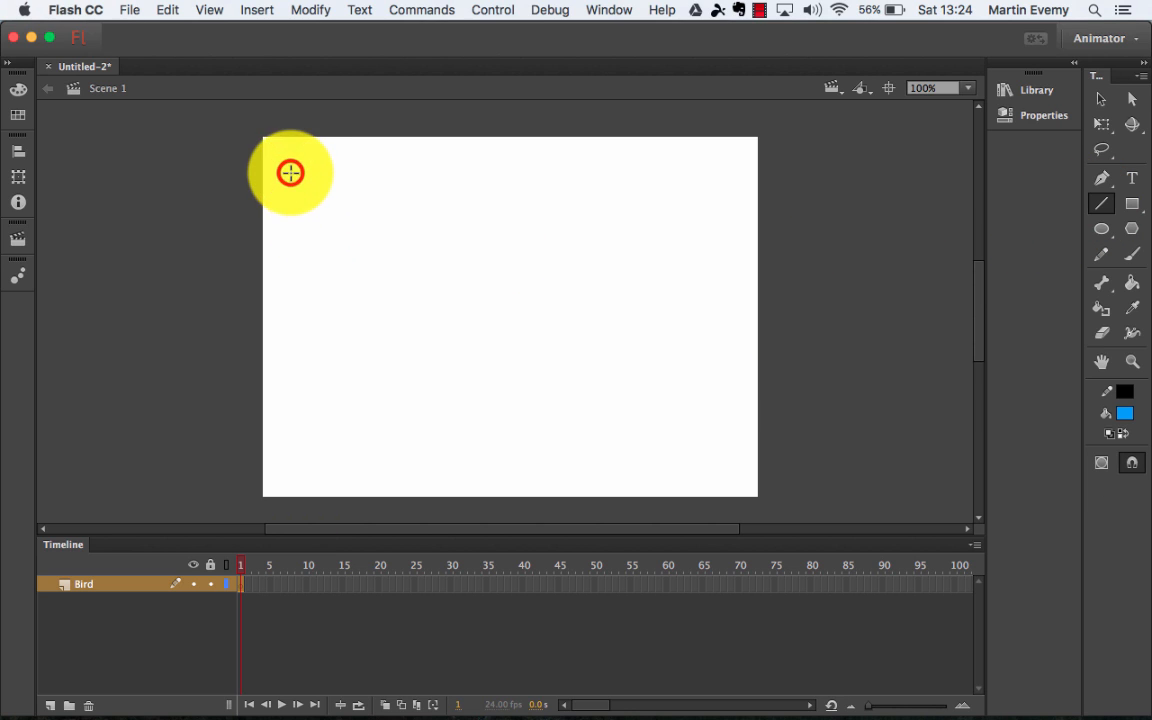
mouse_move(290, 173)
left_mouse_down()
mouse_move(333, 193)
mouse_move(316, 185)
mouse_move(341, 176)
left_mouse_up()
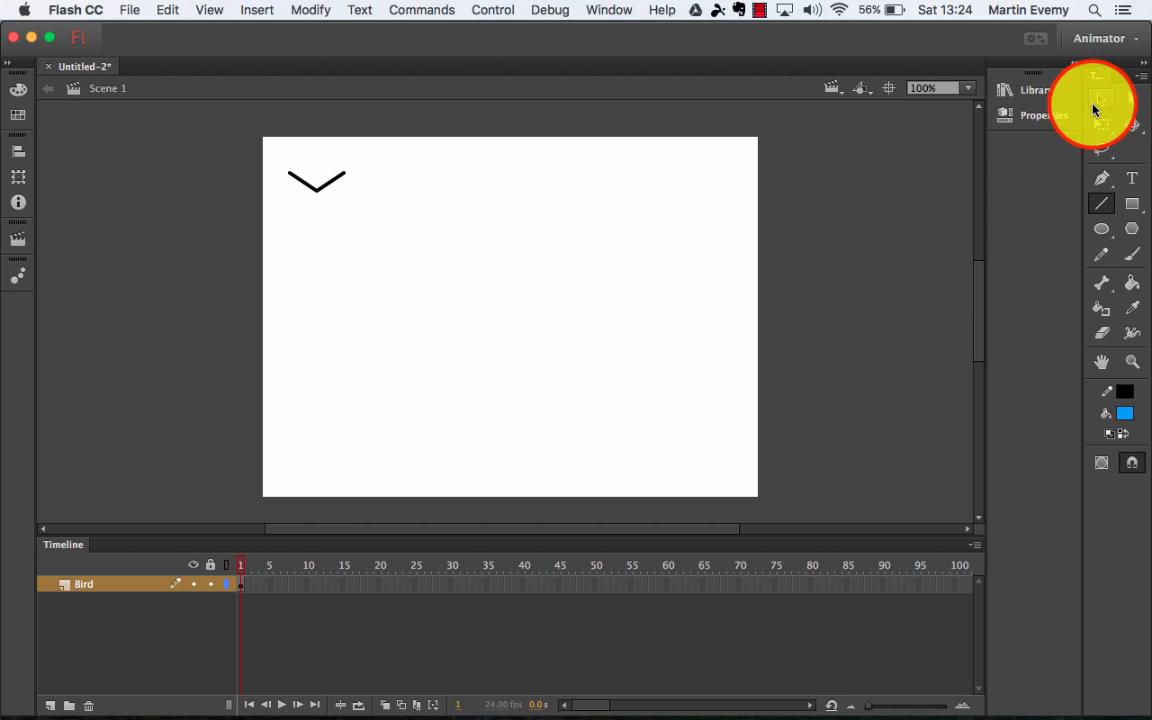
Convert both lines of the bird into a Movie Clip symbol named Bird_MC
left_click(1097, 104)
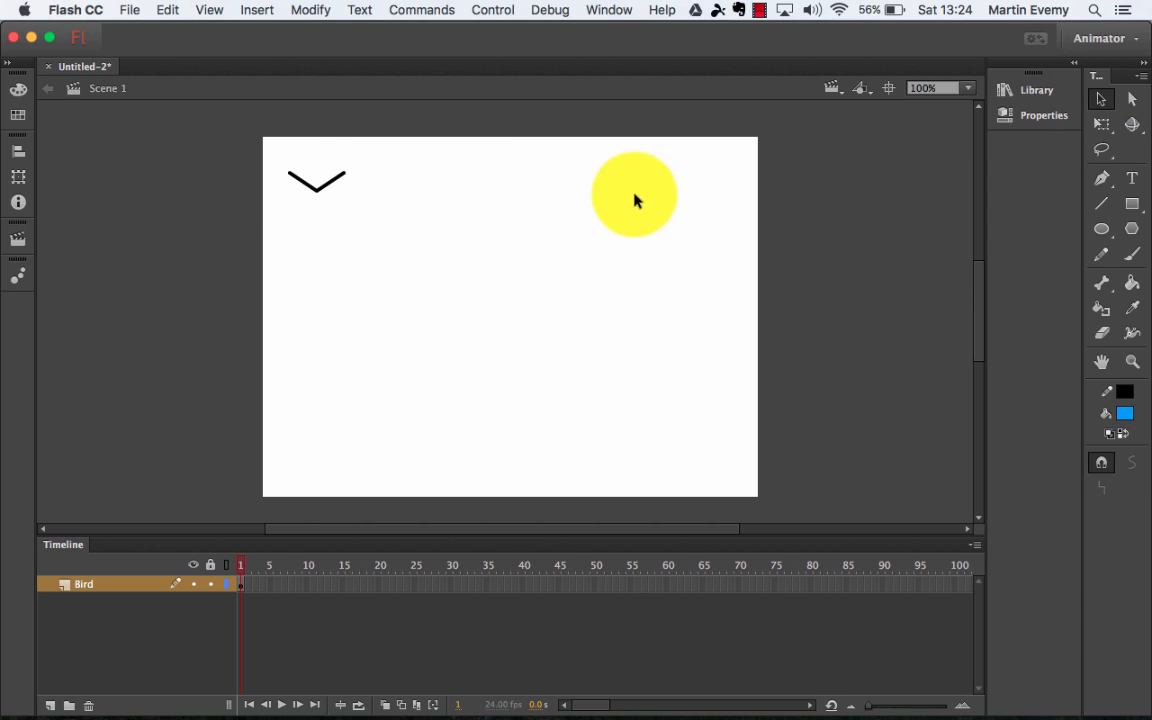
mouse_move(275, 151)
left_mouse_down()
mouse_move(329, 170)
mouse_move(364, 213)
left_mouse_up()
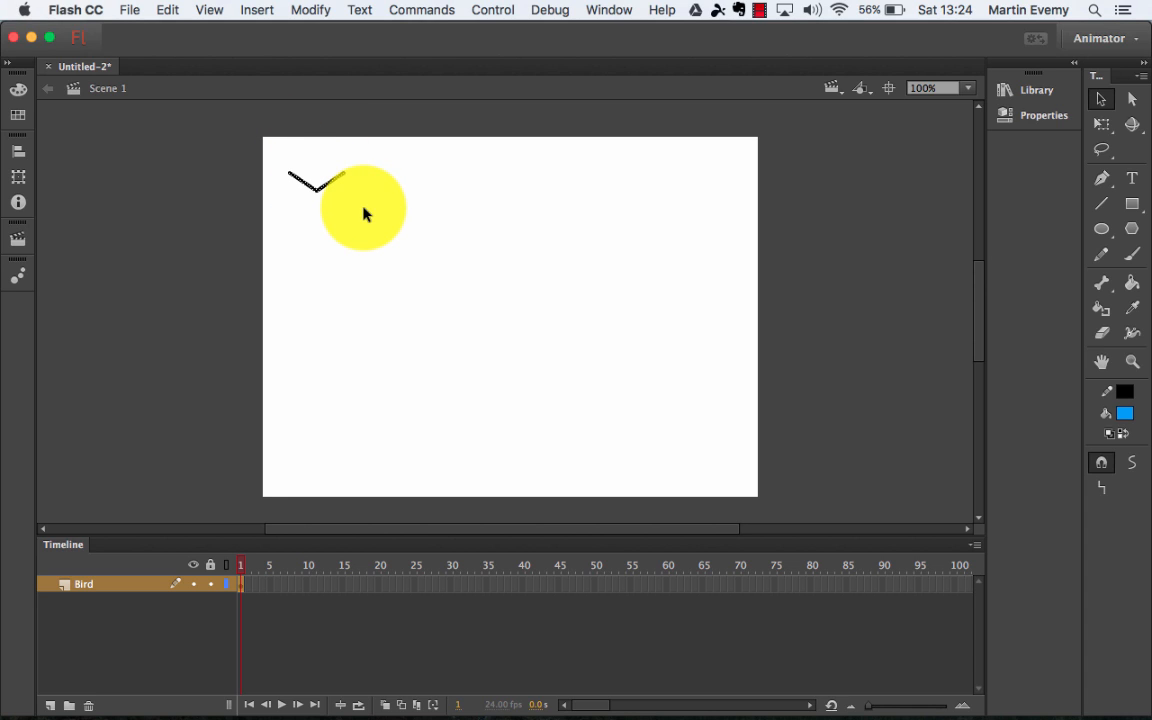
key("F8")
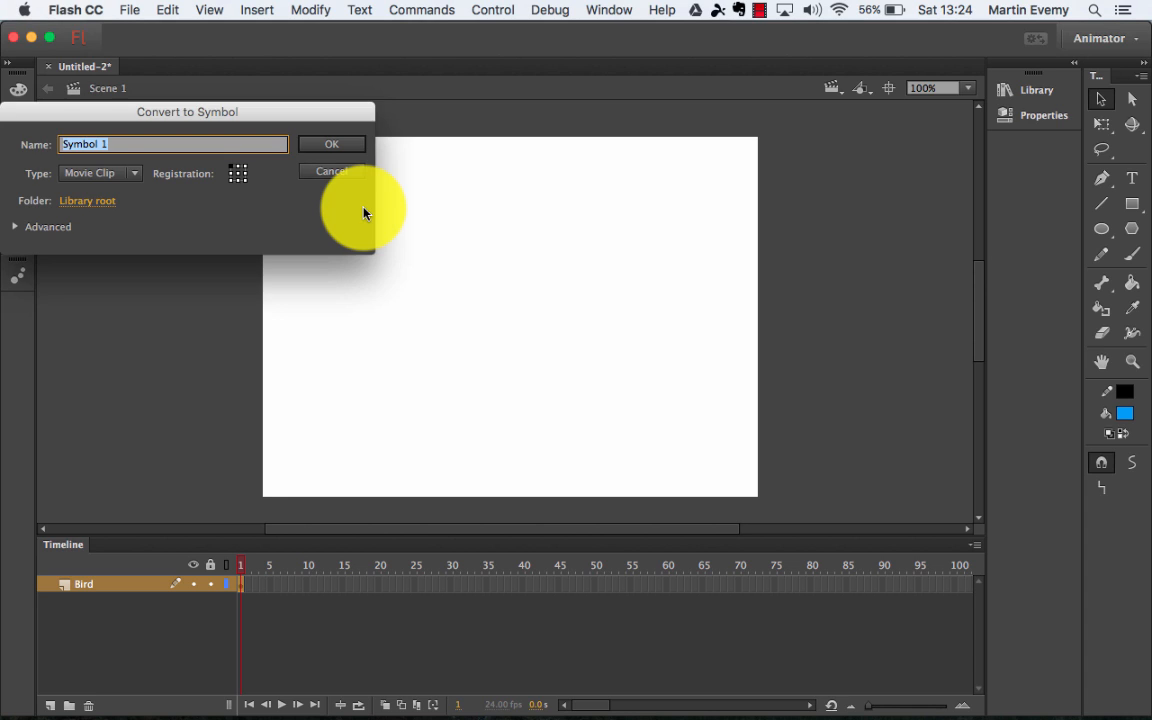
type("Bi")
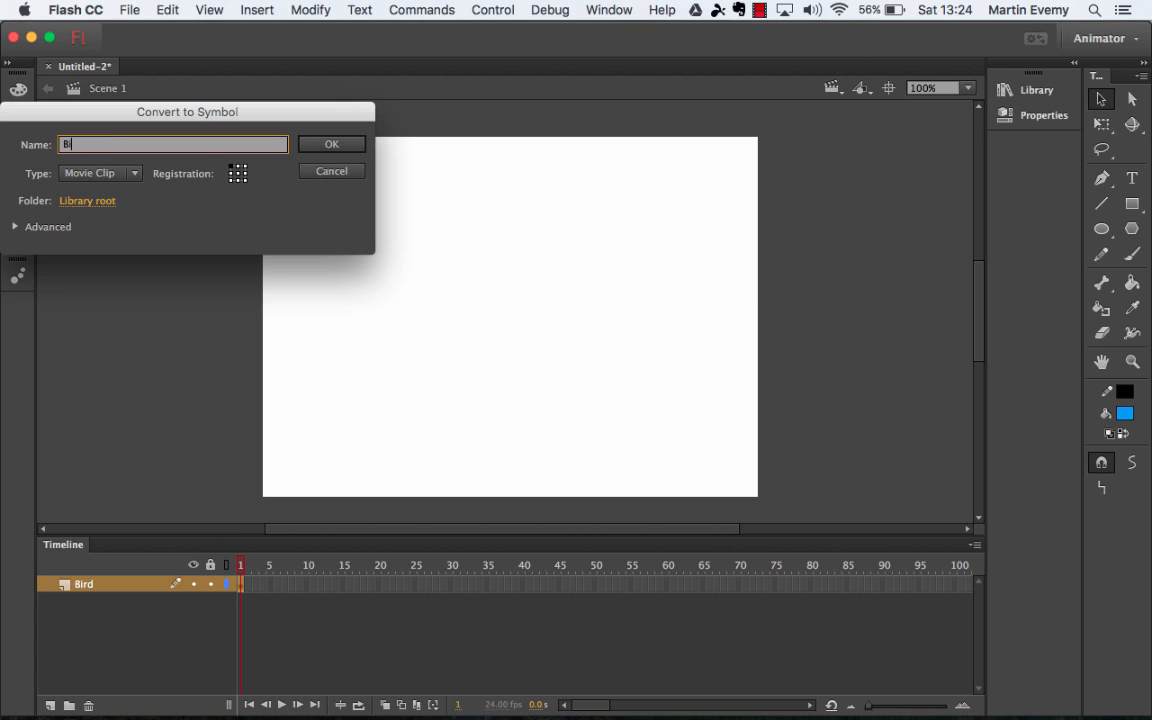
type("rd_MC")
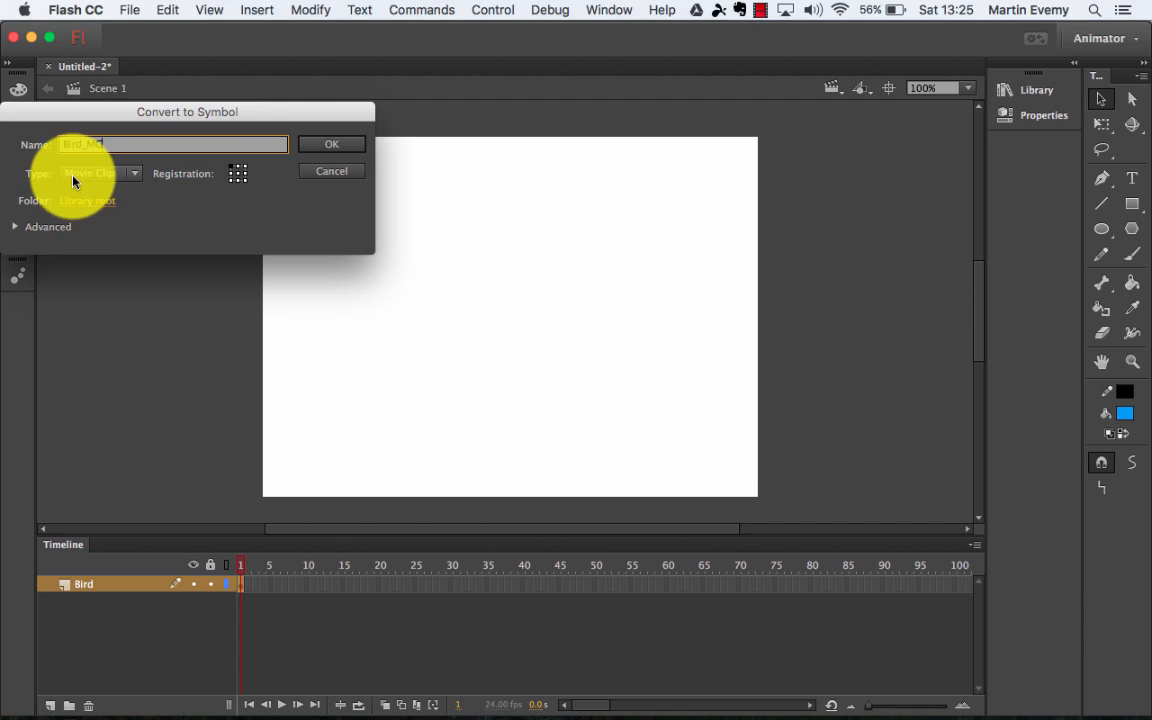
left_click(322, 148)
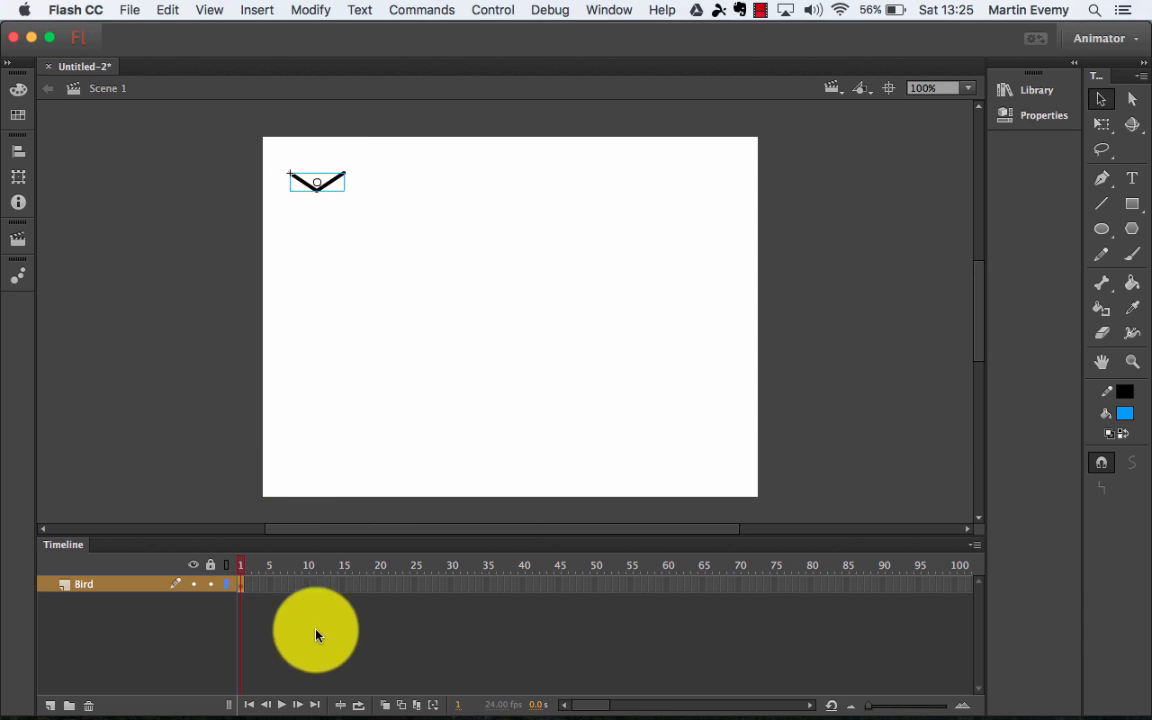
Create a motion tween on the Bird layer and set its span to end at frame 19
left_click(243, 587)
right_click(243, 587)
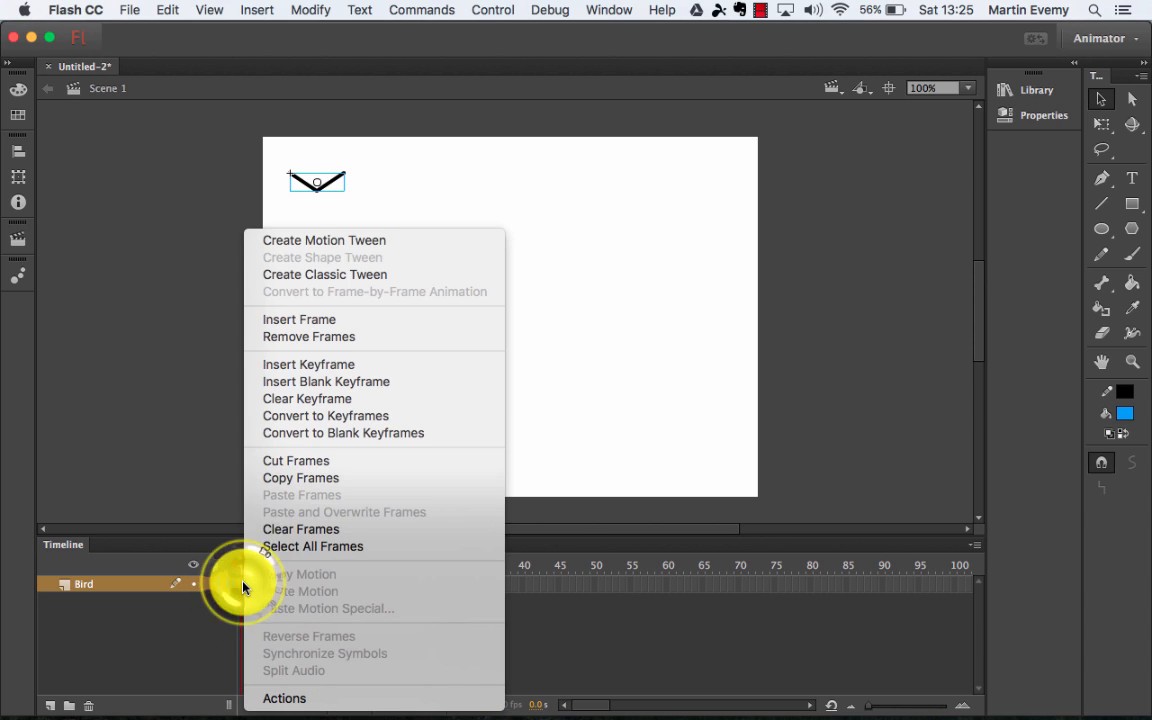
left_click(270, 243)
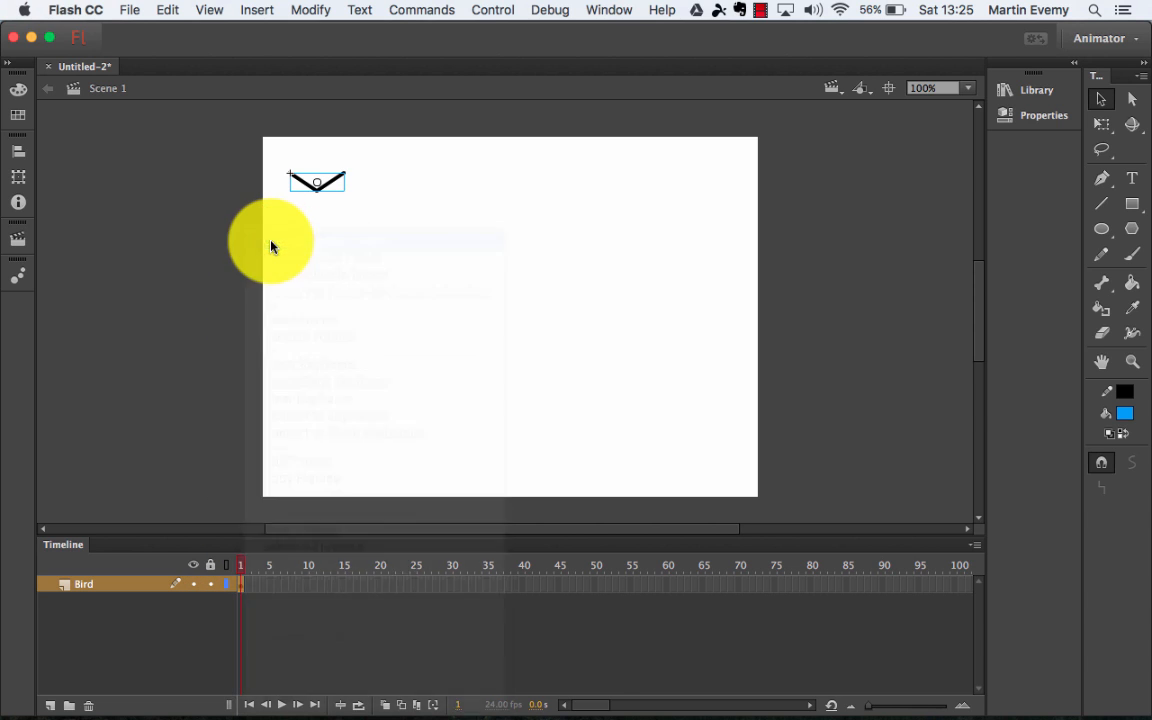
left_click(405, 585)
left_click_drag(408, 582, 371, 583)
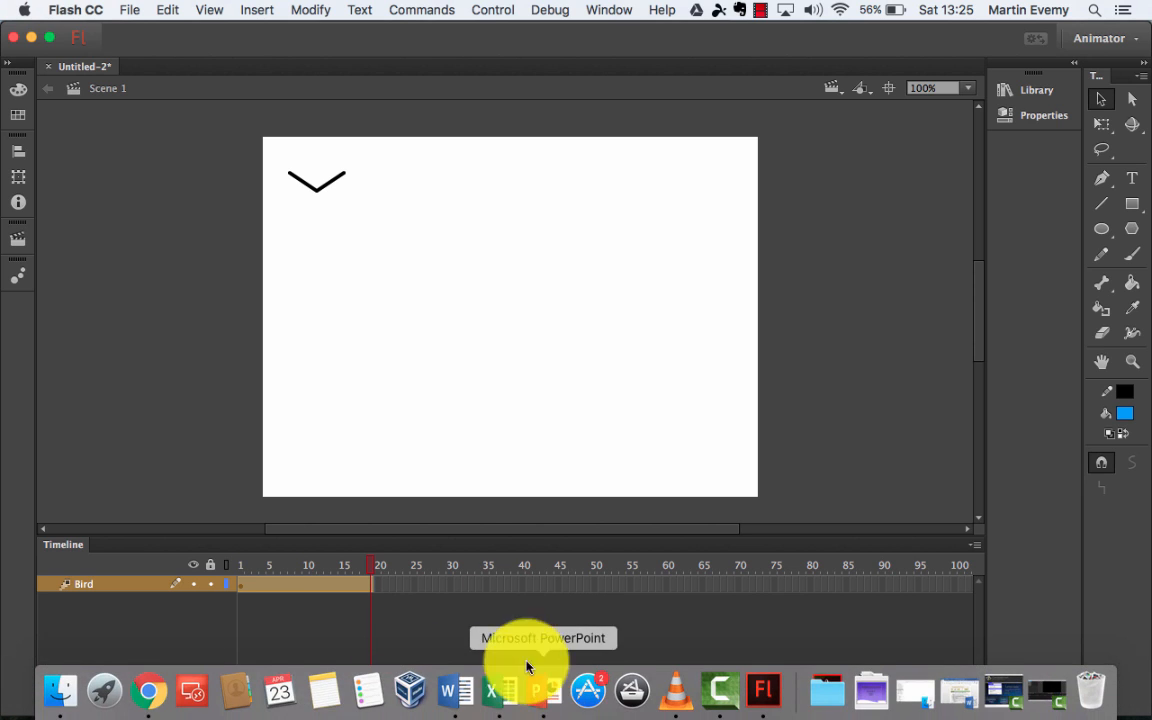
Move the bird down and to the right at frame 19, and insert a Position keyframe at frame 20
left_click_drag(305, 236, 446, 246)
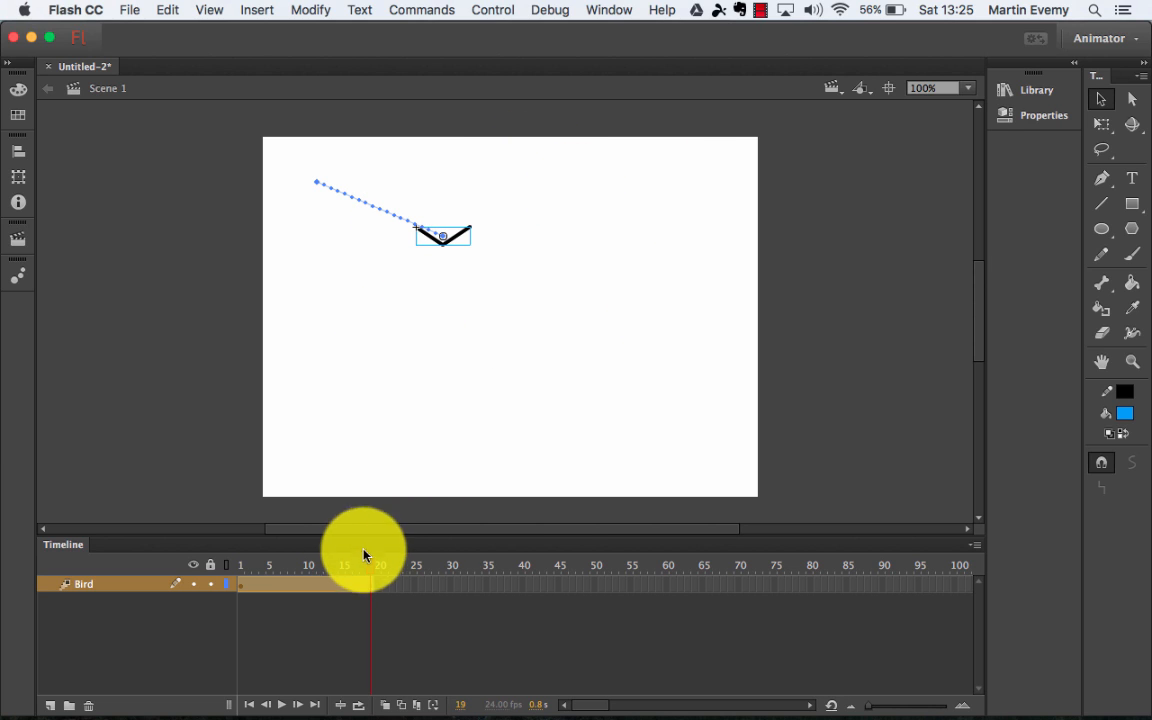
right_click(377, 586)
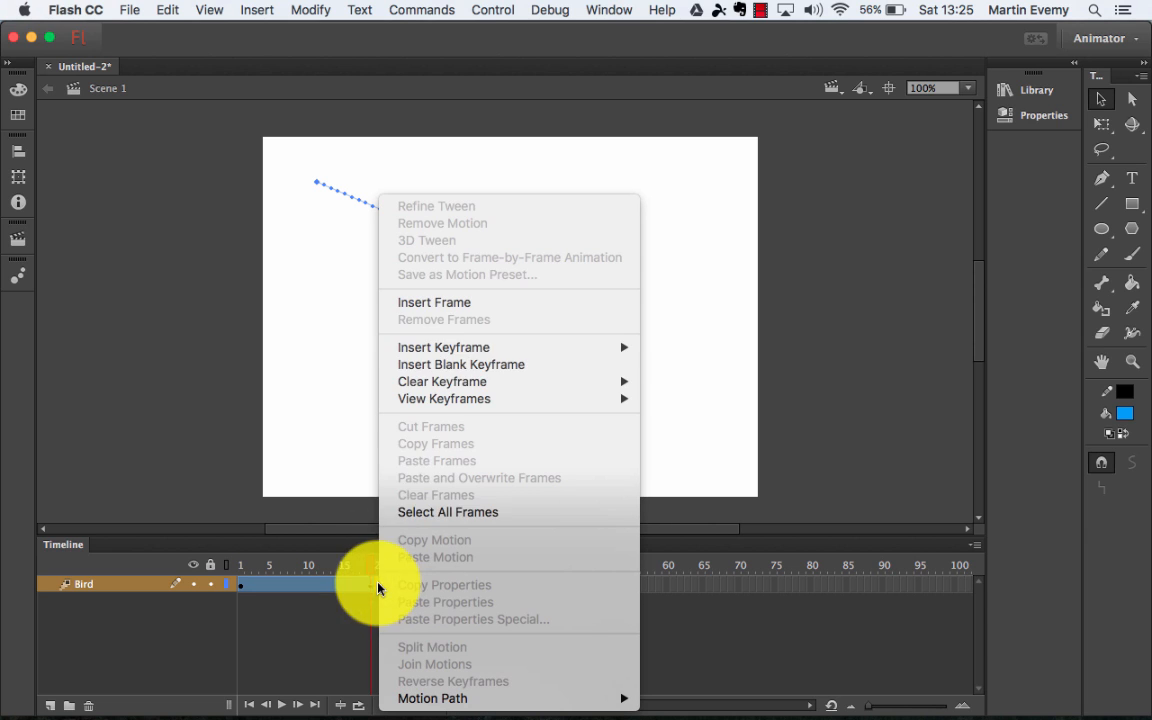
mouse_move(421, 348)
left_click(697, 347)
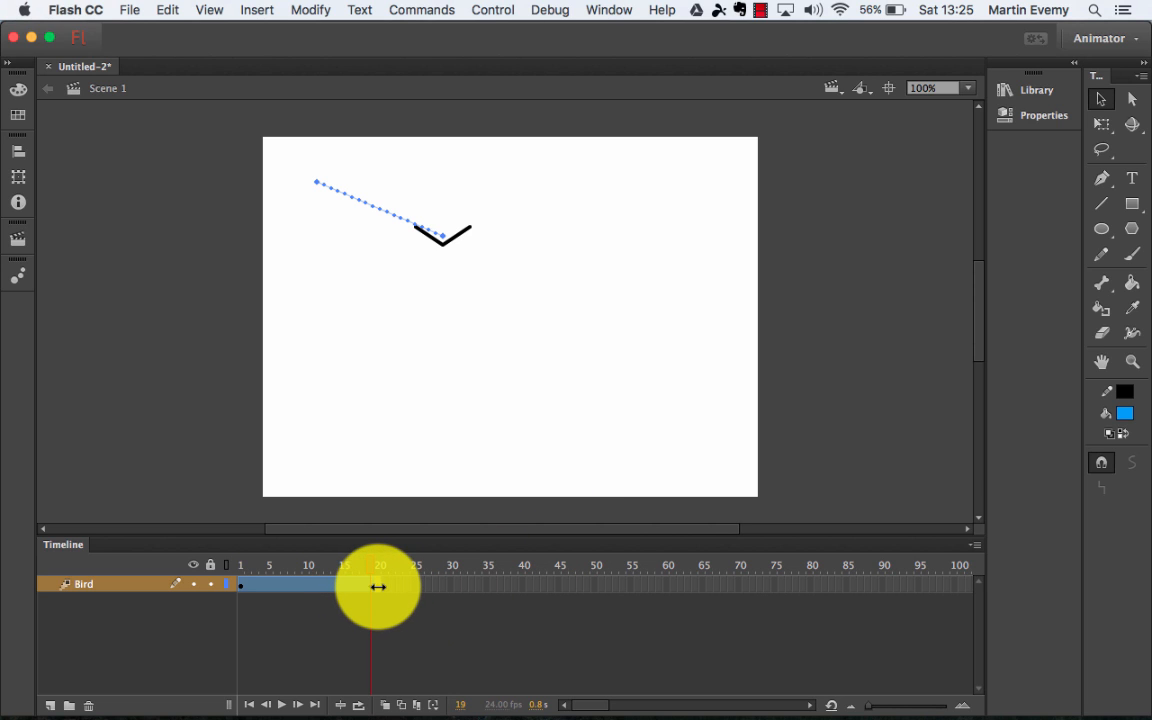
left_click(378, 587)
Insert a Position keyframe at frame 39 and move the bird up and to the right at that frame
right_click(516, 591)
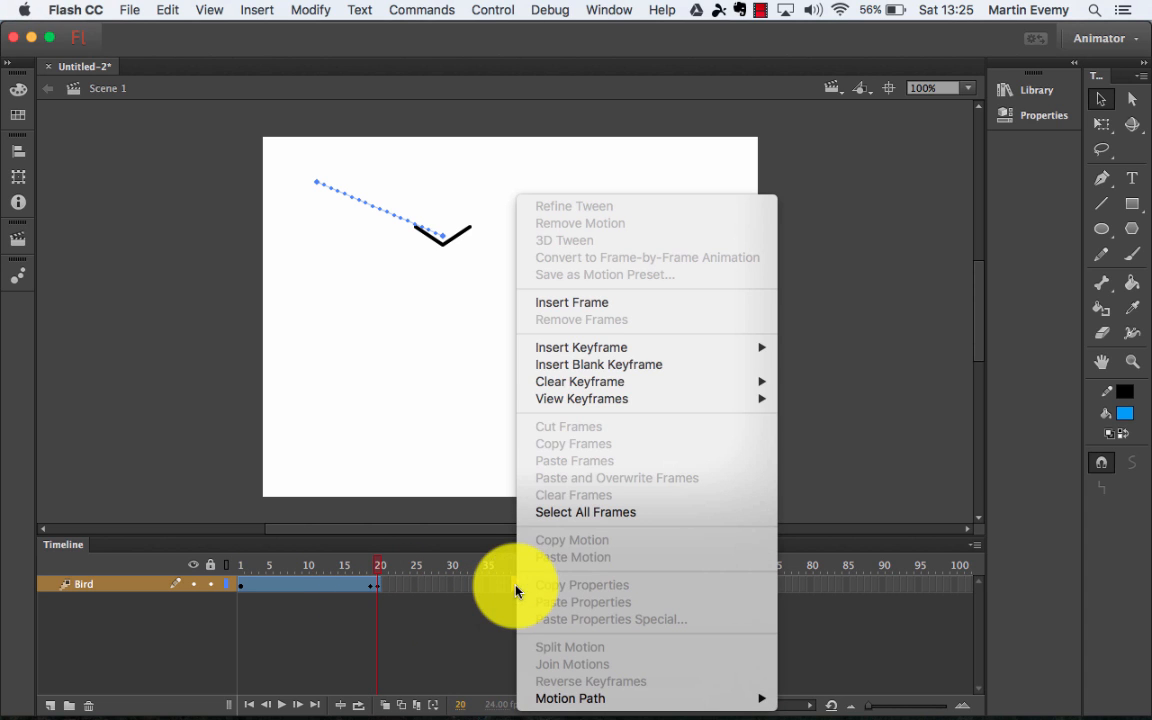
mouse_move(571, 347)
left_click(810, 347)
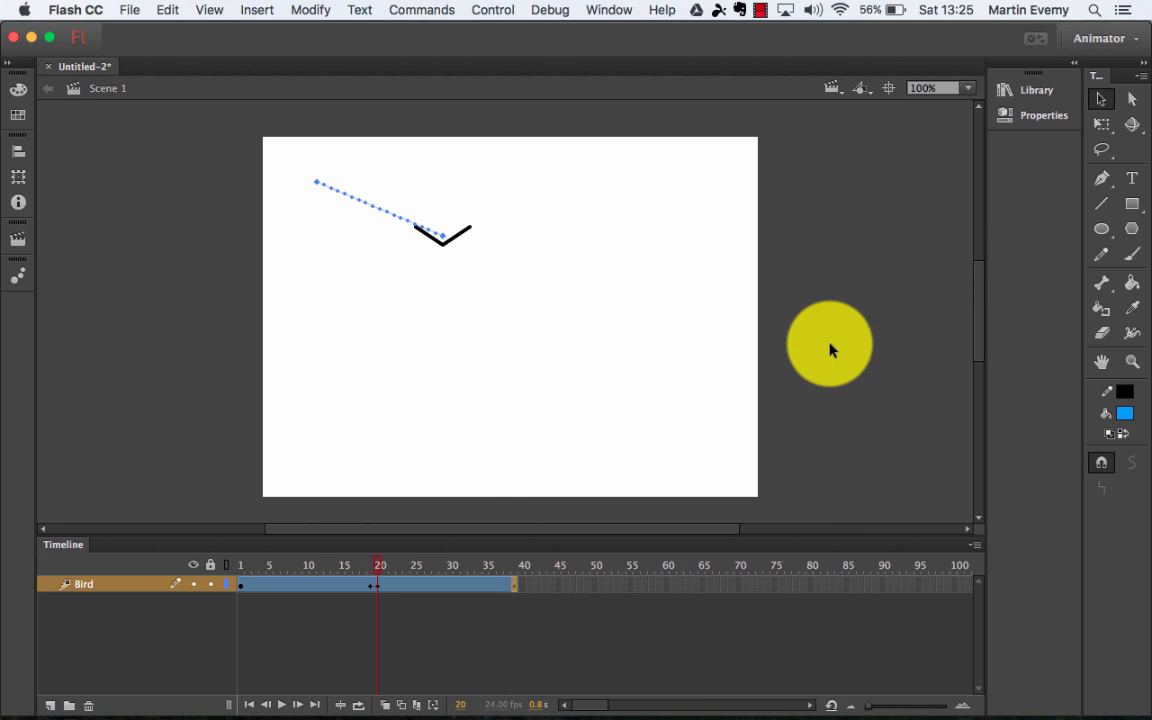
left_click(382, 566)
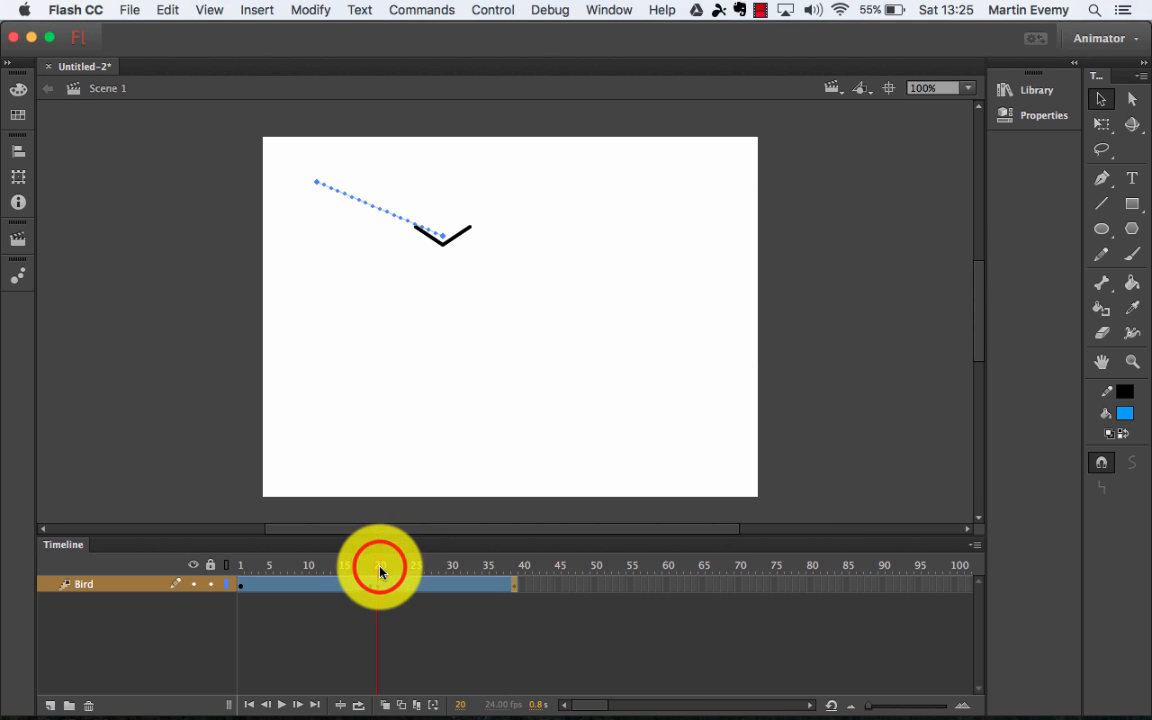
left_click_drag(380, 571, 517, 560)
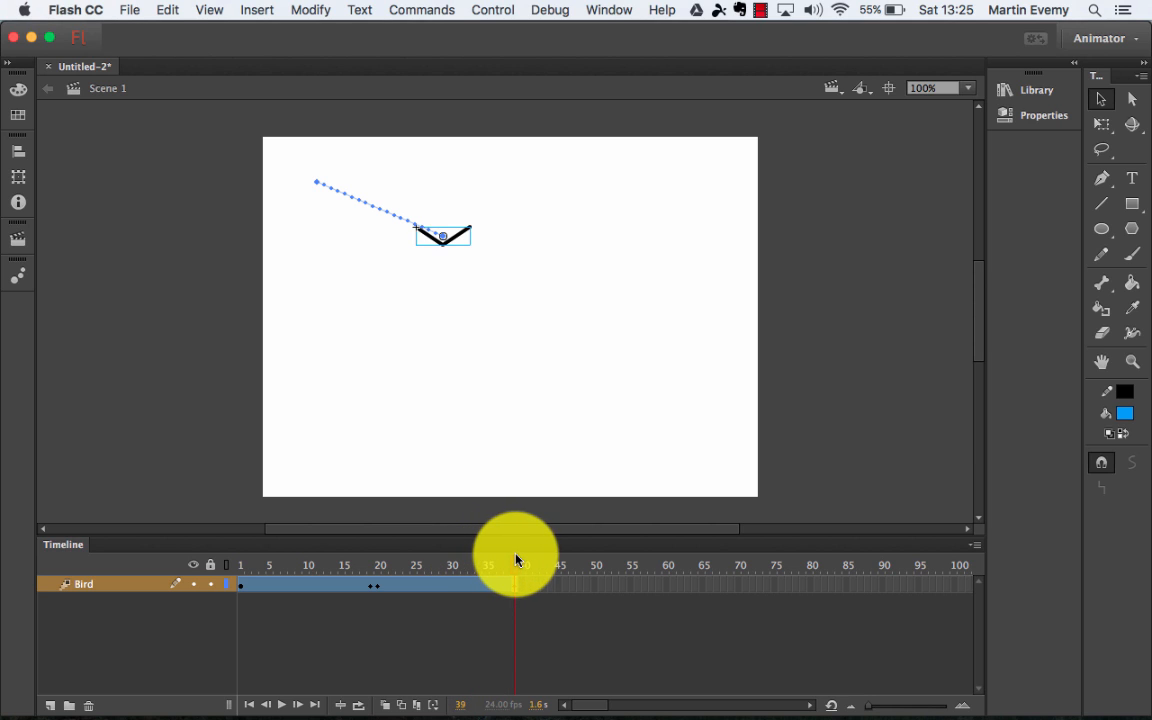
left_click_drag(445, 237, 590, 198)
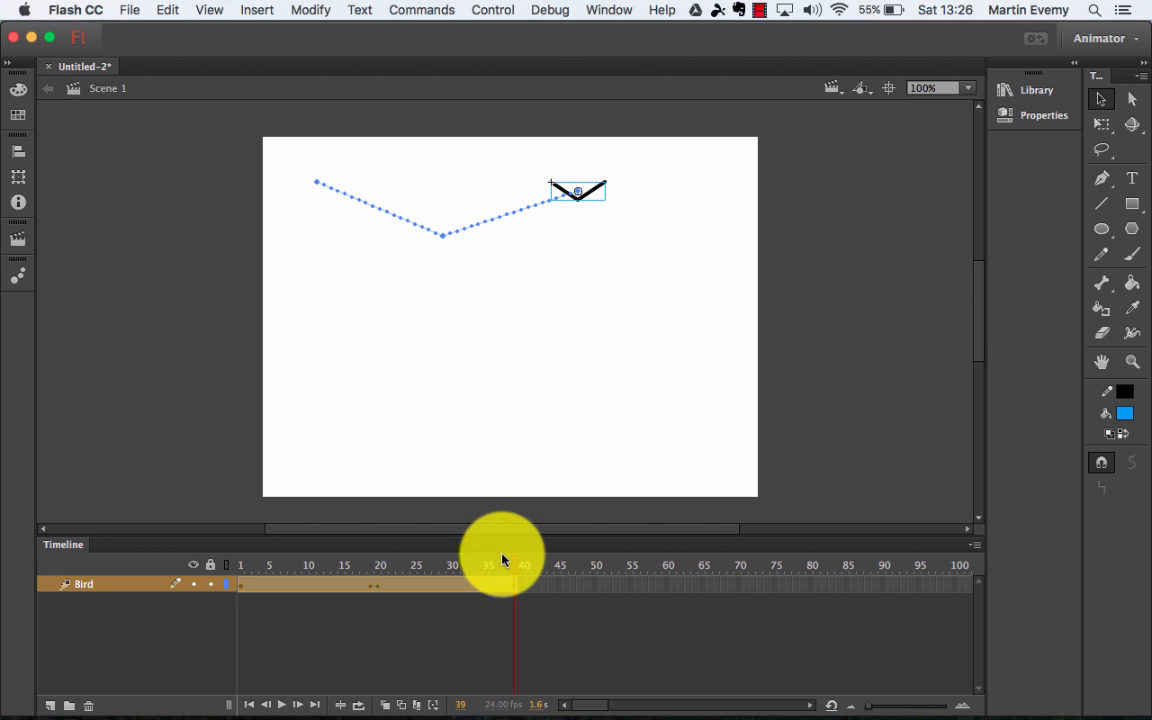
Insert a Position keyframe at frame 40 of the Bird layer and go to that frame
left_click(517, 583)
left_click(524, 587)
right_click(520, 588)
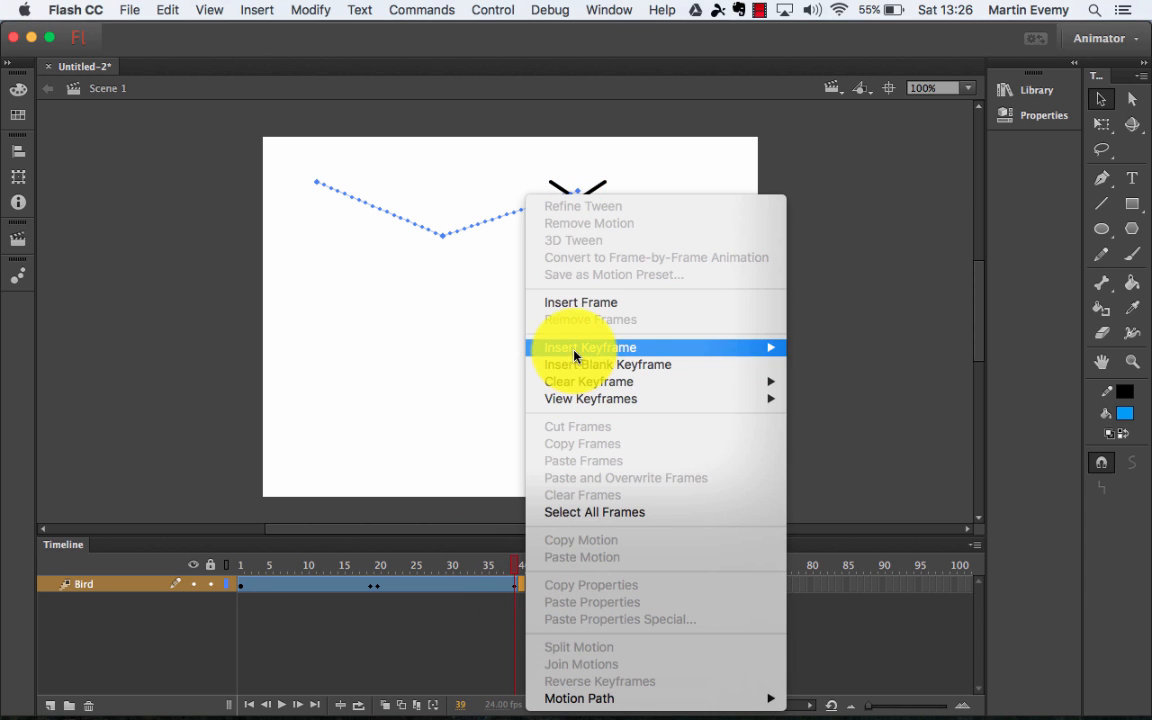
mouse_move(582, 346)
left_click(830, 350)
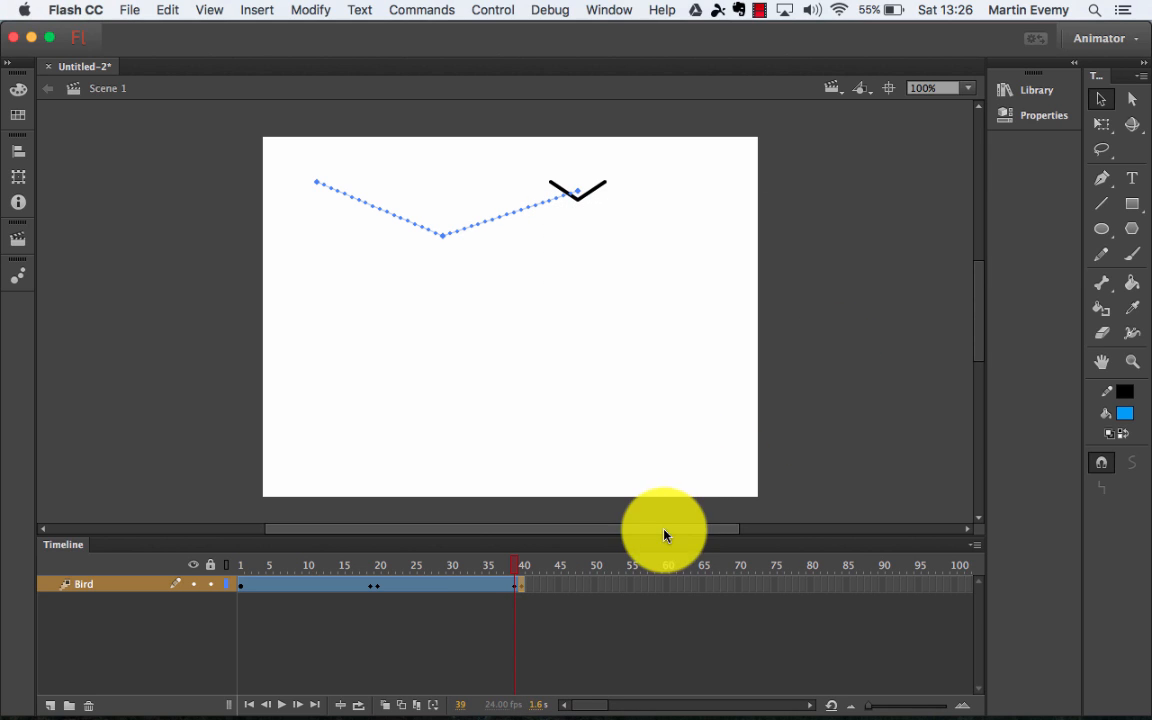
left_click(521, 566)
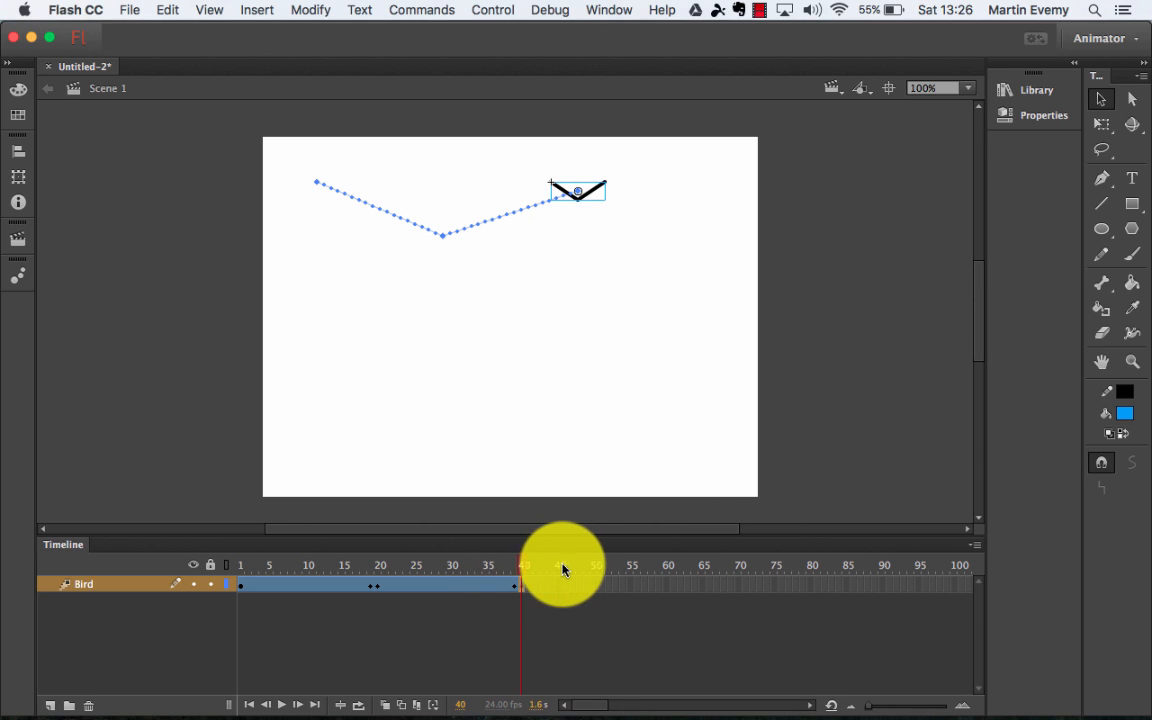
Insert a Position keyframe at frame 59 and move the bird down and right onto the stage's right edge there
right_click(661, 593)
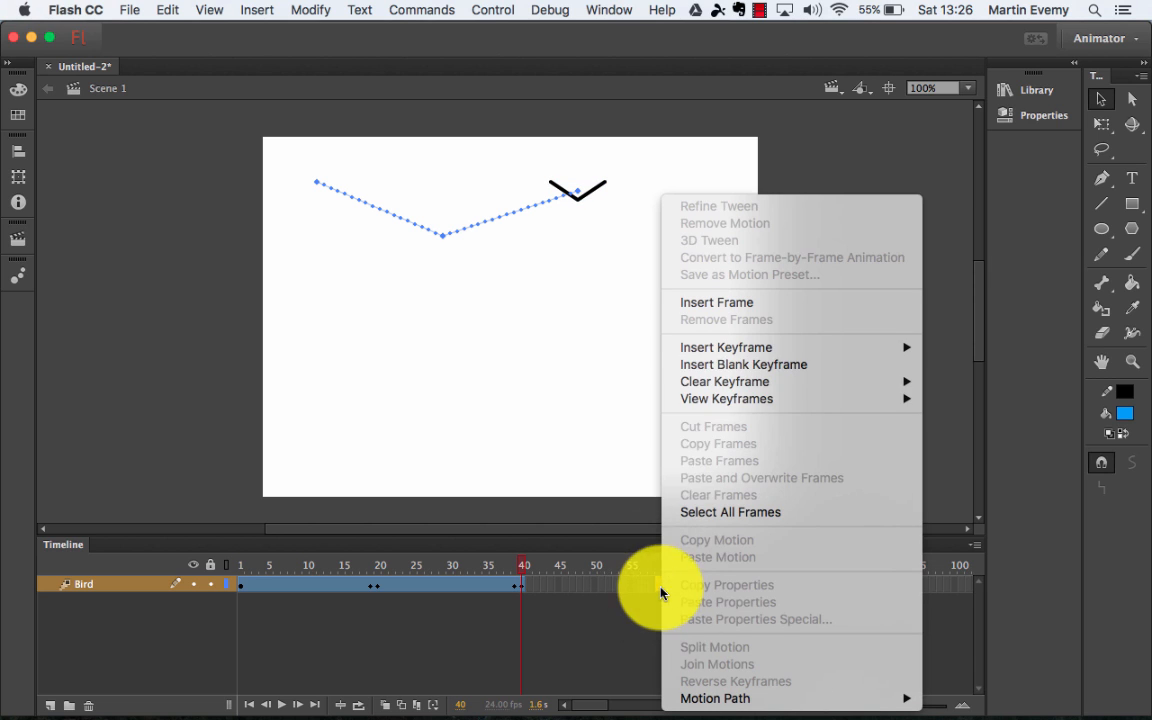
mouse_move(793, 355)
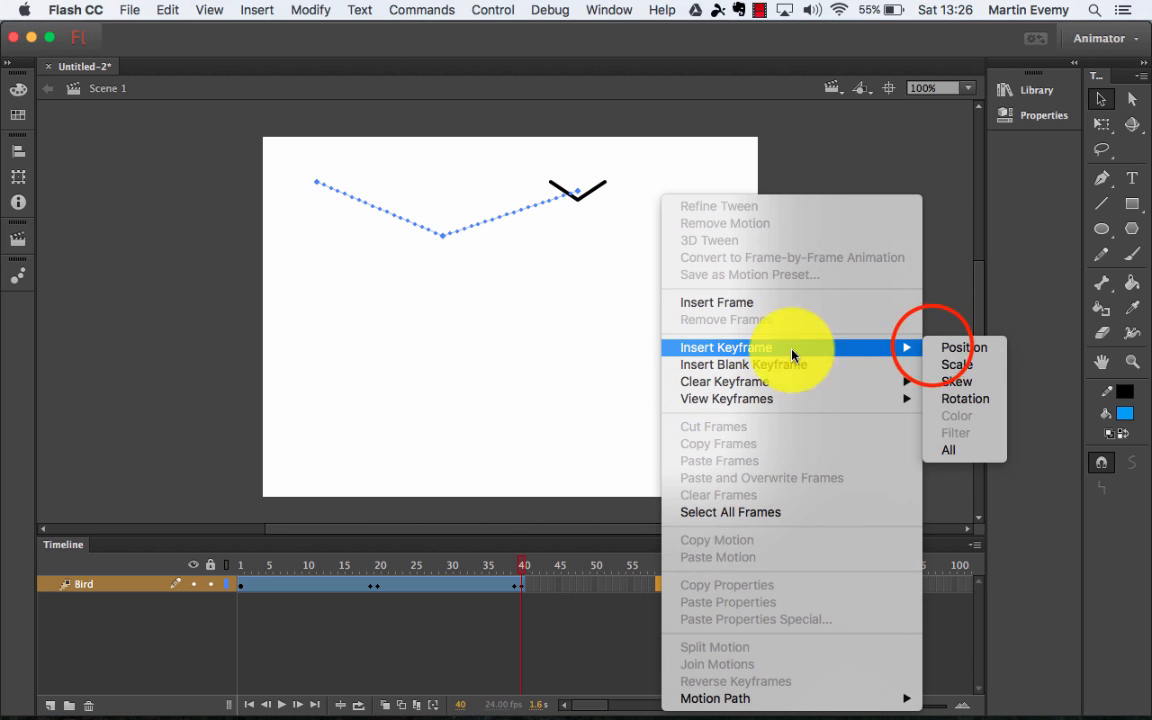
left_click(945, 347)
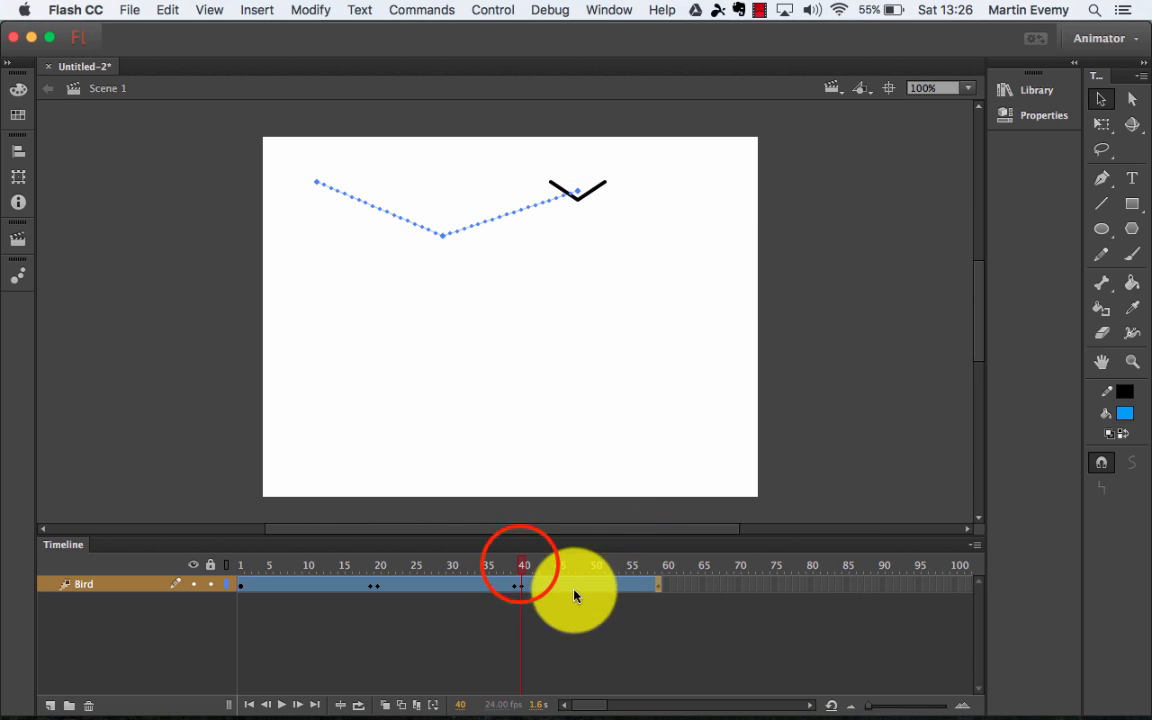
left_click_drag(520, 566, 660, 567)
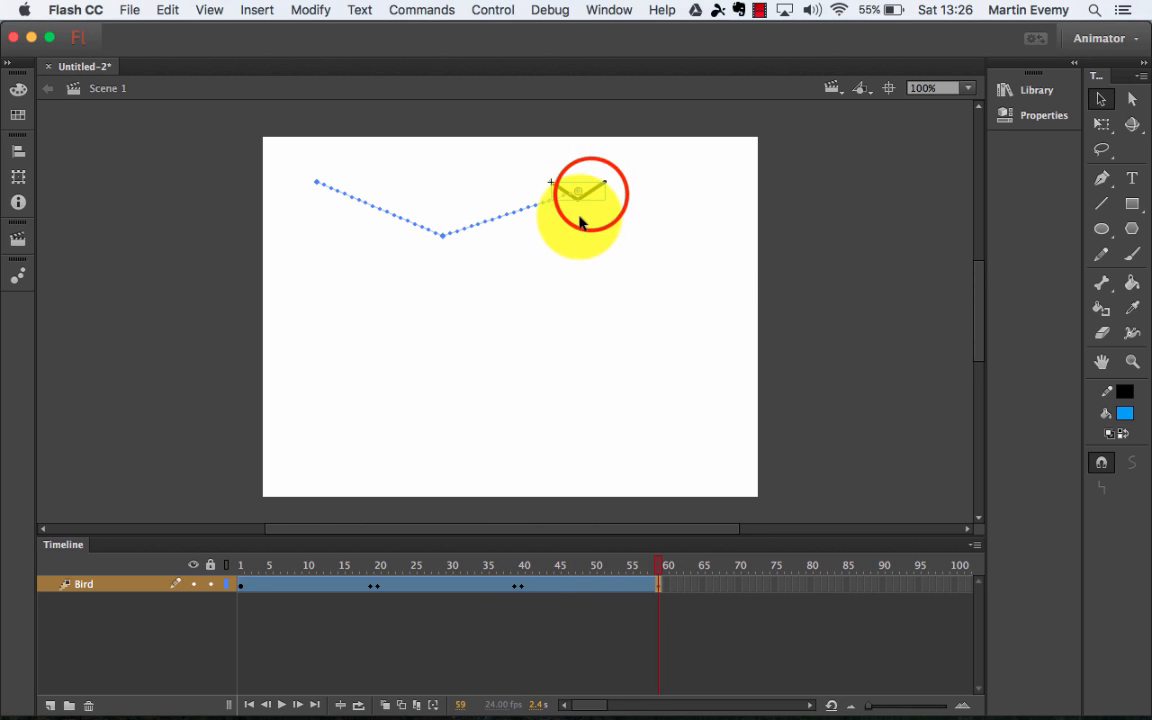
left_click_drag(586, 216, 787, 251)
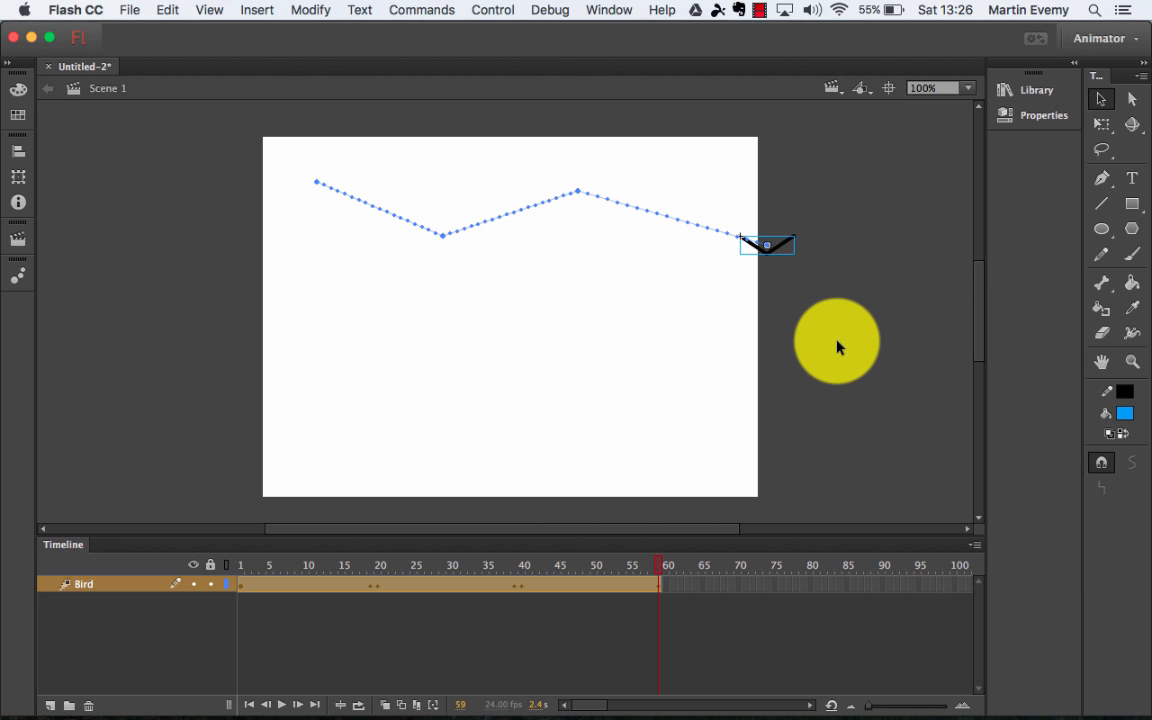
Test the movie to preview the bird's flight, and close the preview
key("super+Return")
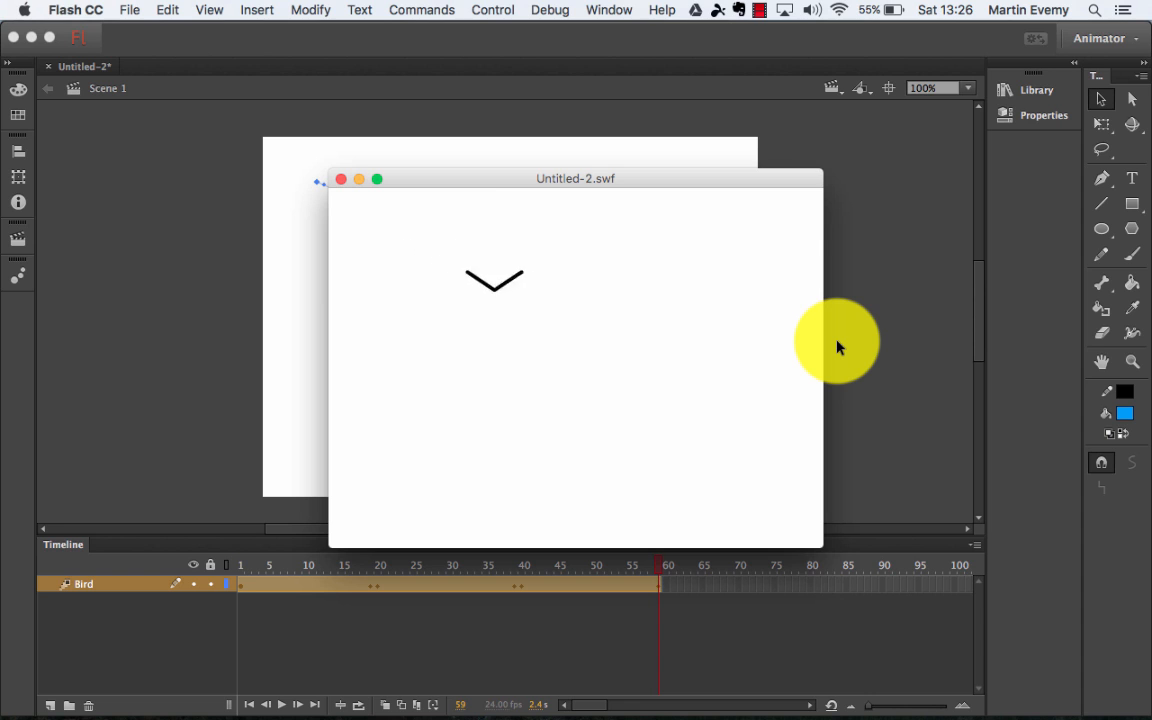
left_click(341, 179)
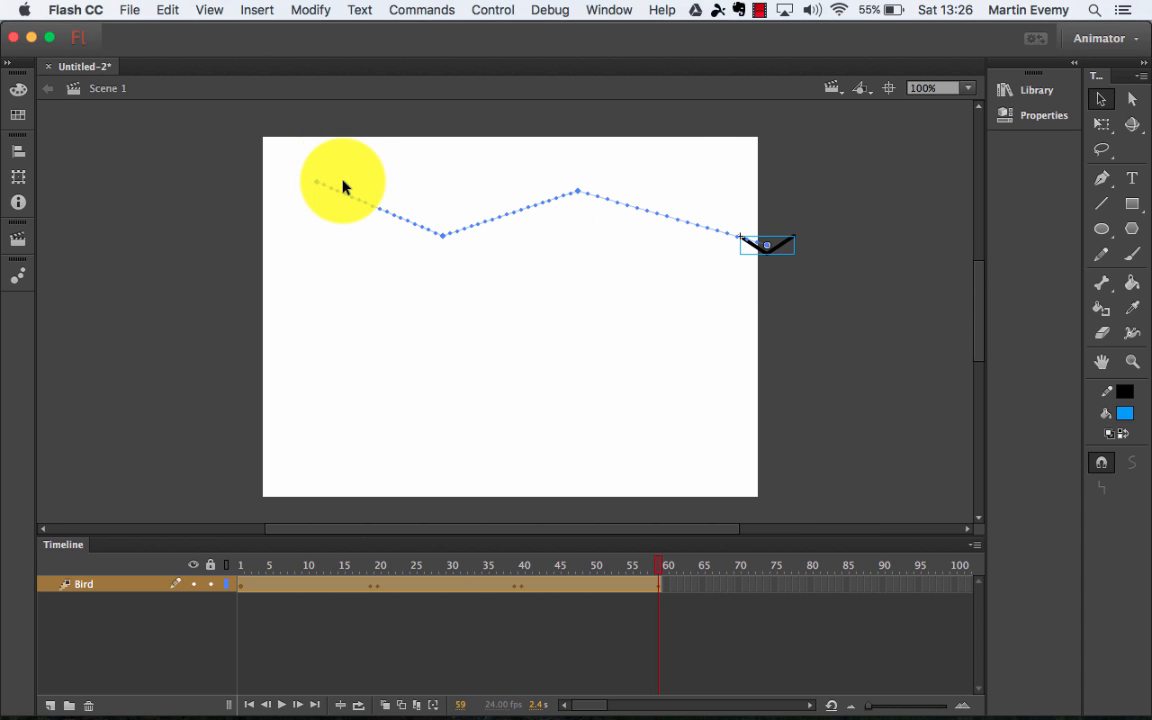
Open the Bird_MC symbol from the library for editing
left_click(997, 104)
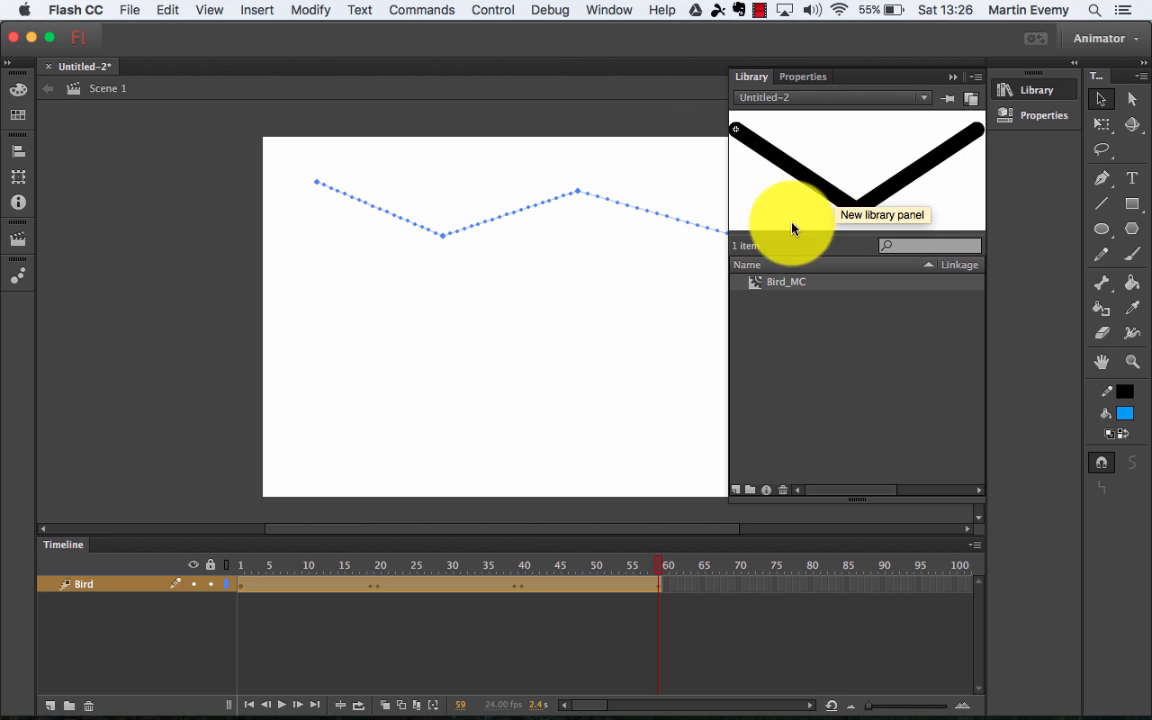
double_click(757, 283)
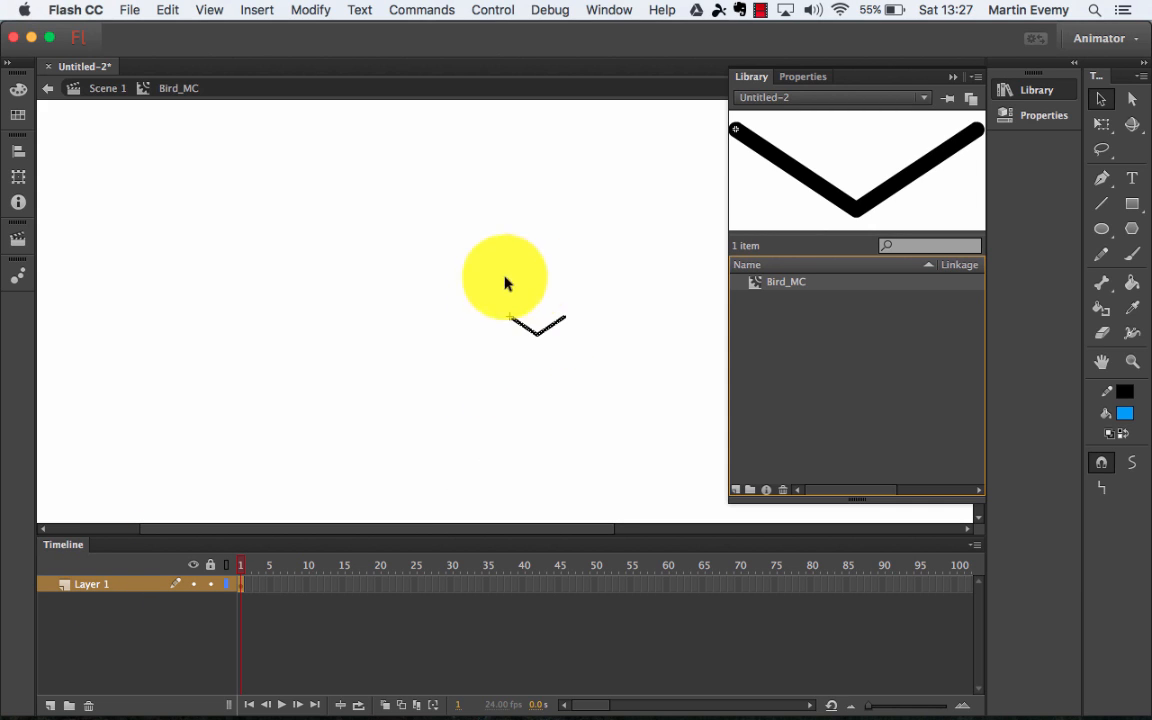
left_click(556, 342)
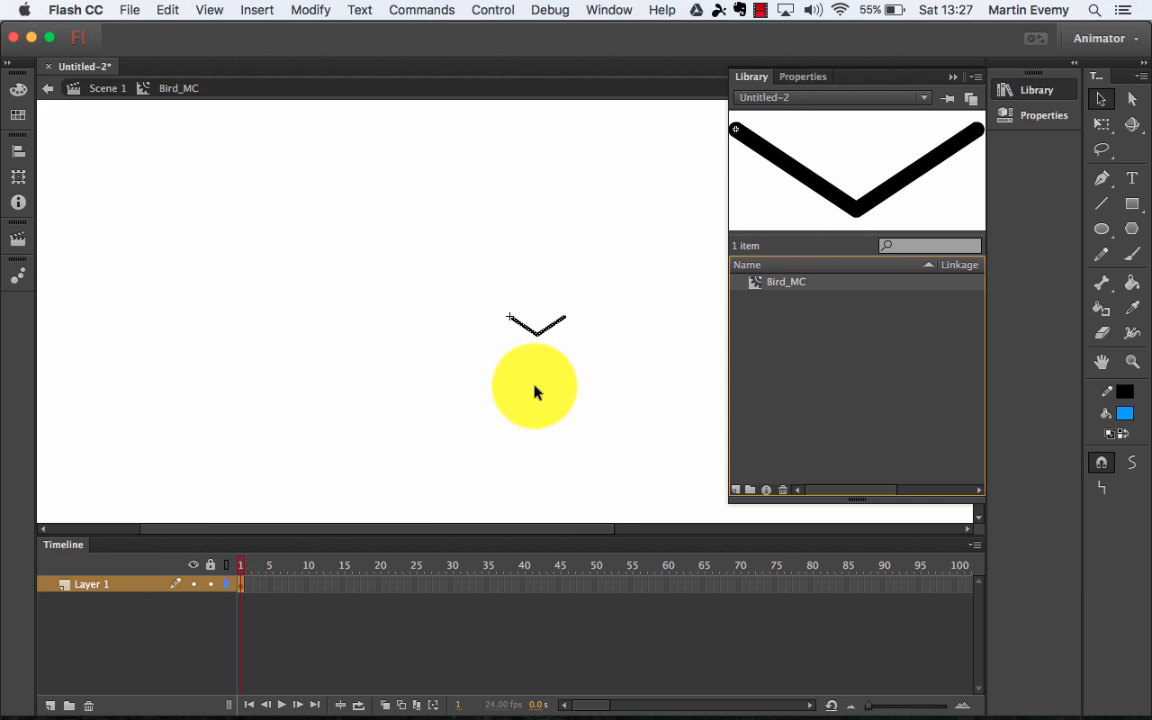
Insert a keyframe at frame 5 of Layer 1 in the Bird_MC symbol
left_click(951, 76)
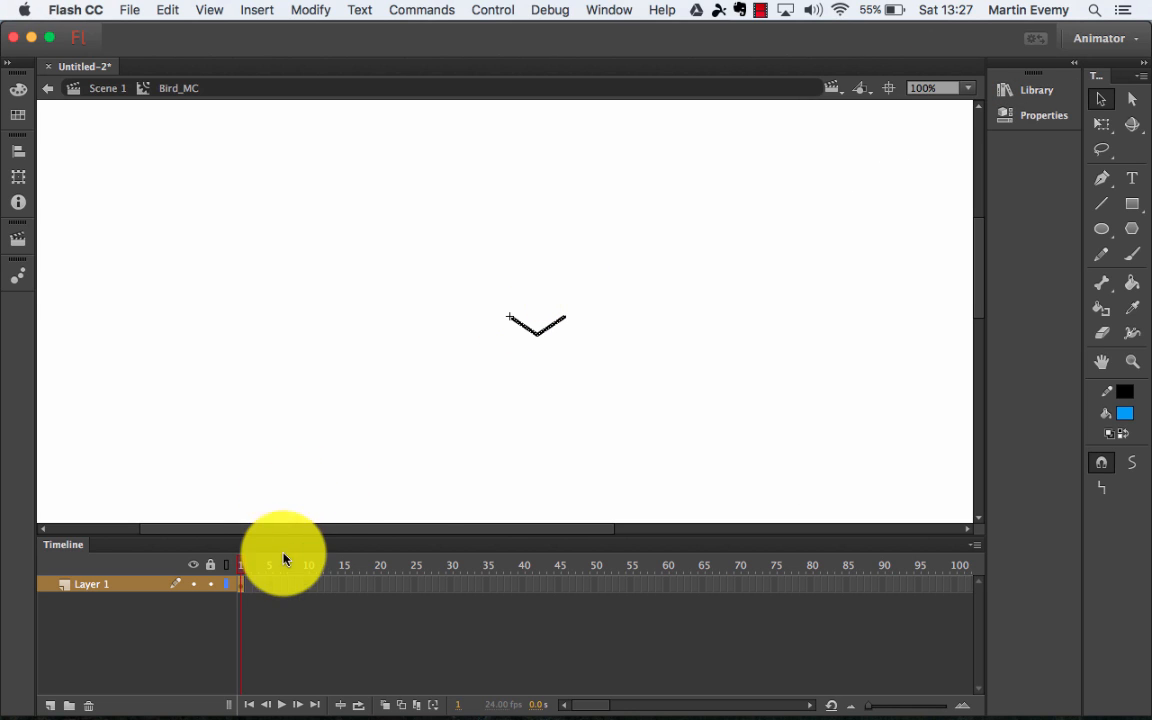
left_click(274, 585)
right_click(274, 587)
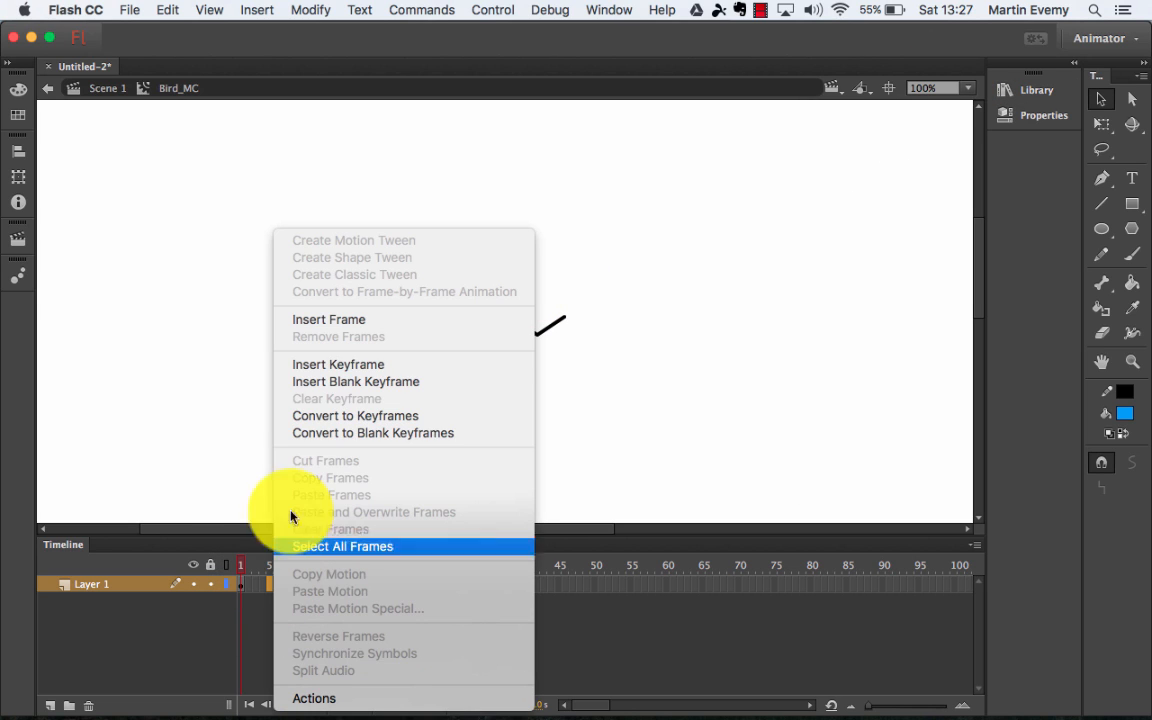
left_click(310, 373)
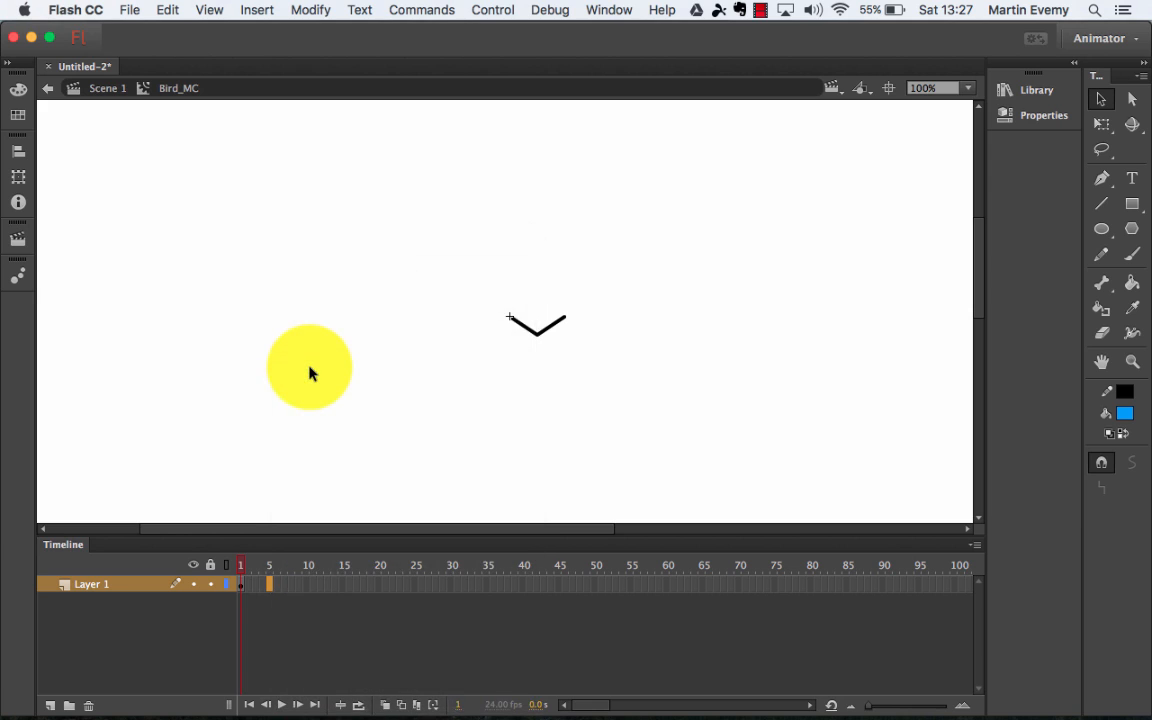
At frame 5, draw two straight lines sloping down and outward from the V's tip, mirroring the wings below it
left_click(1101, 202)
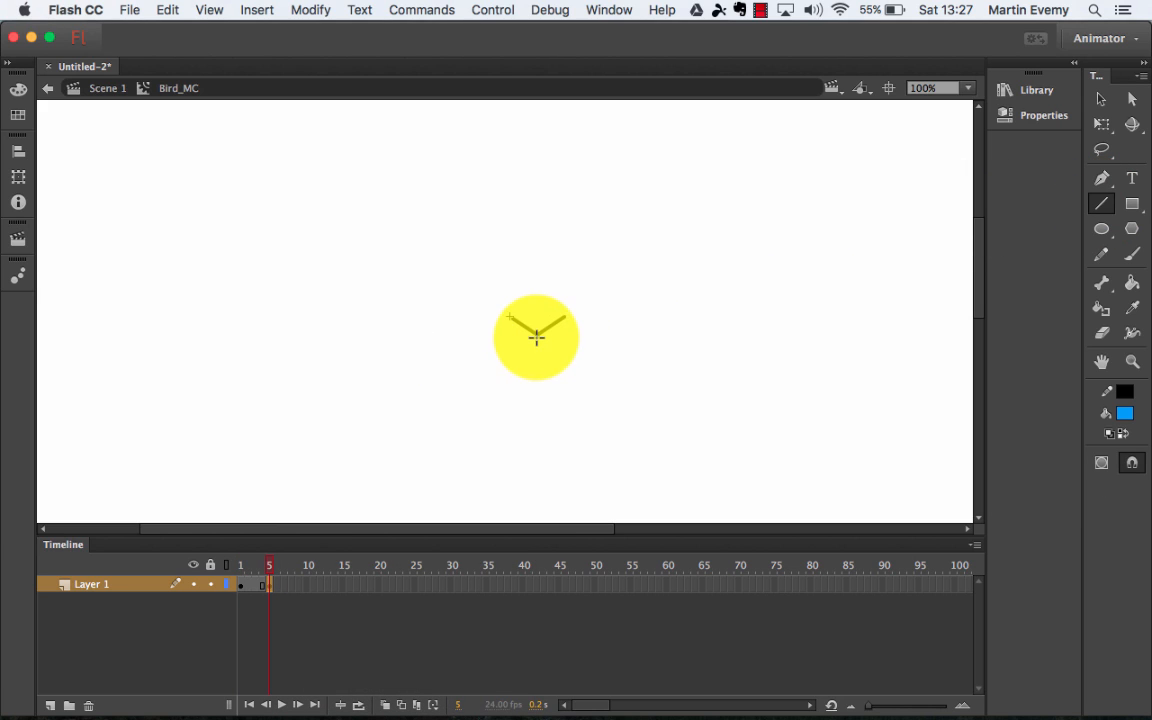
left_click_drag(537, 336, 520, 345)
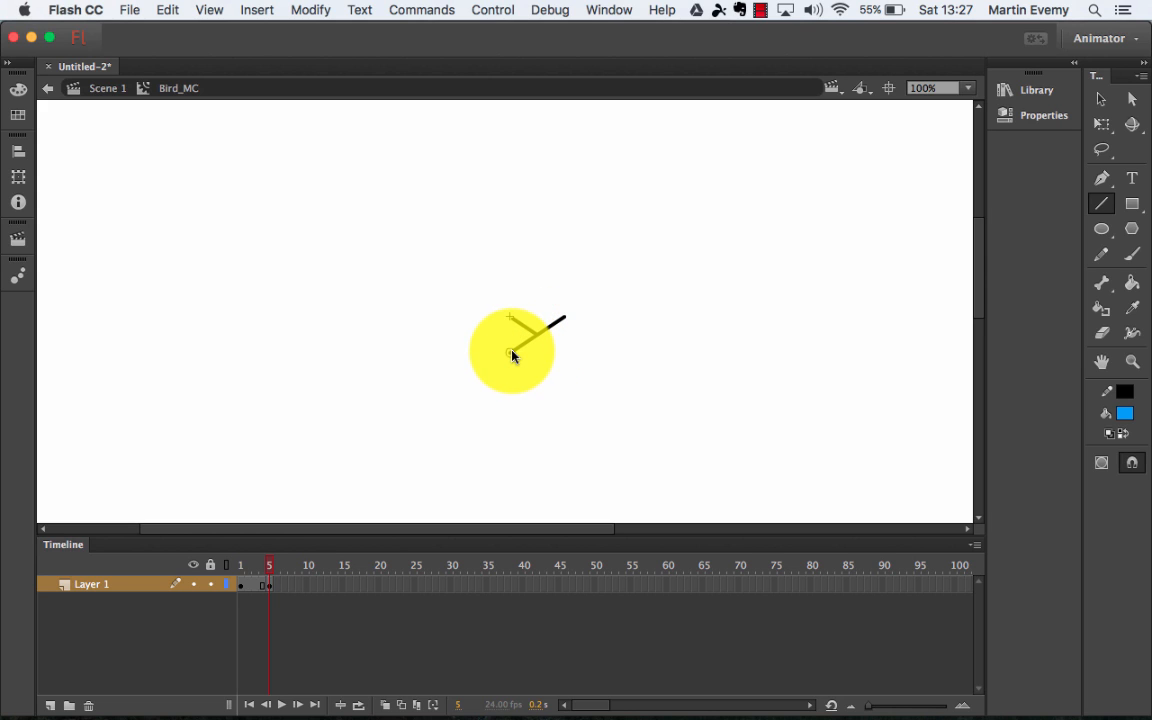
left_click_drag(510, 317, 562, 346)
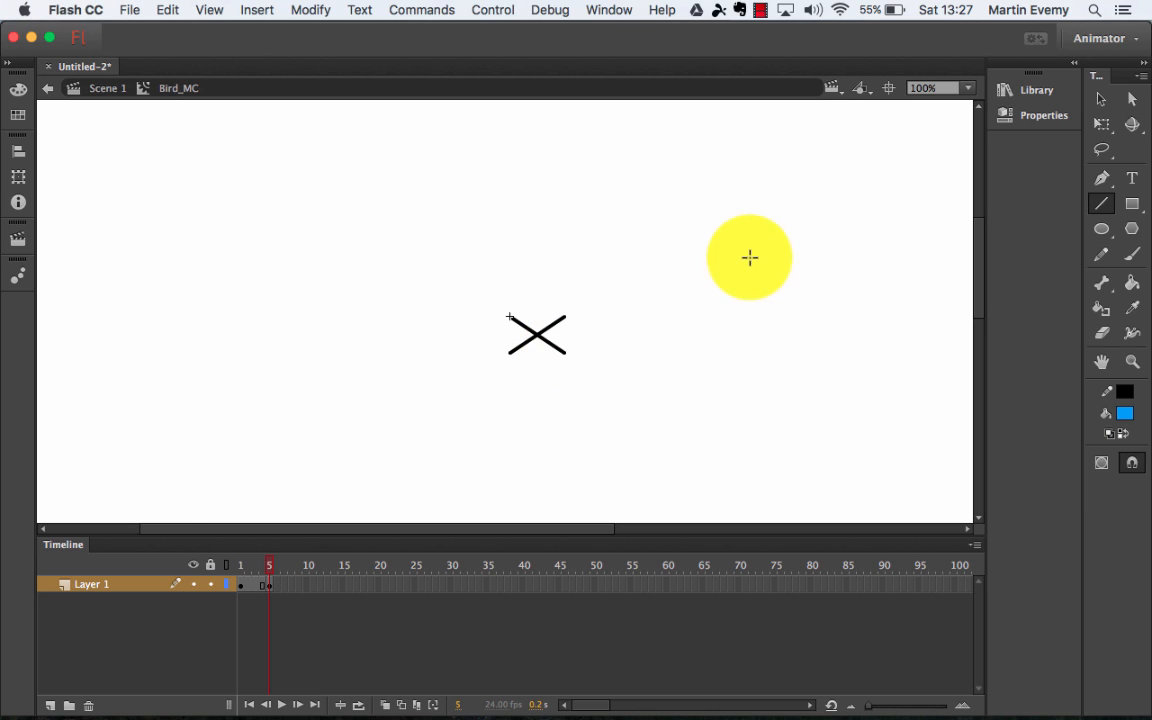
Delete the original upper V lines at frame 5, keeping only the downward-sloping wings
left_click(1100, 100)
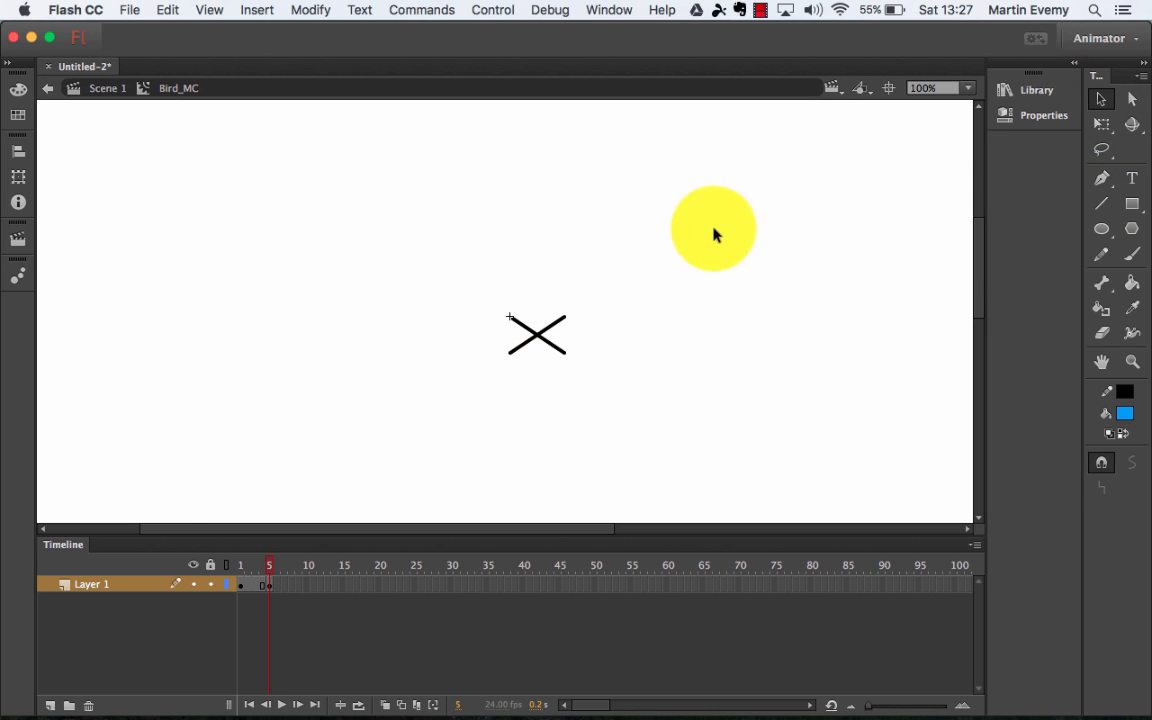
left_click_drag(457, 268, 595, 341)
key("Delete")
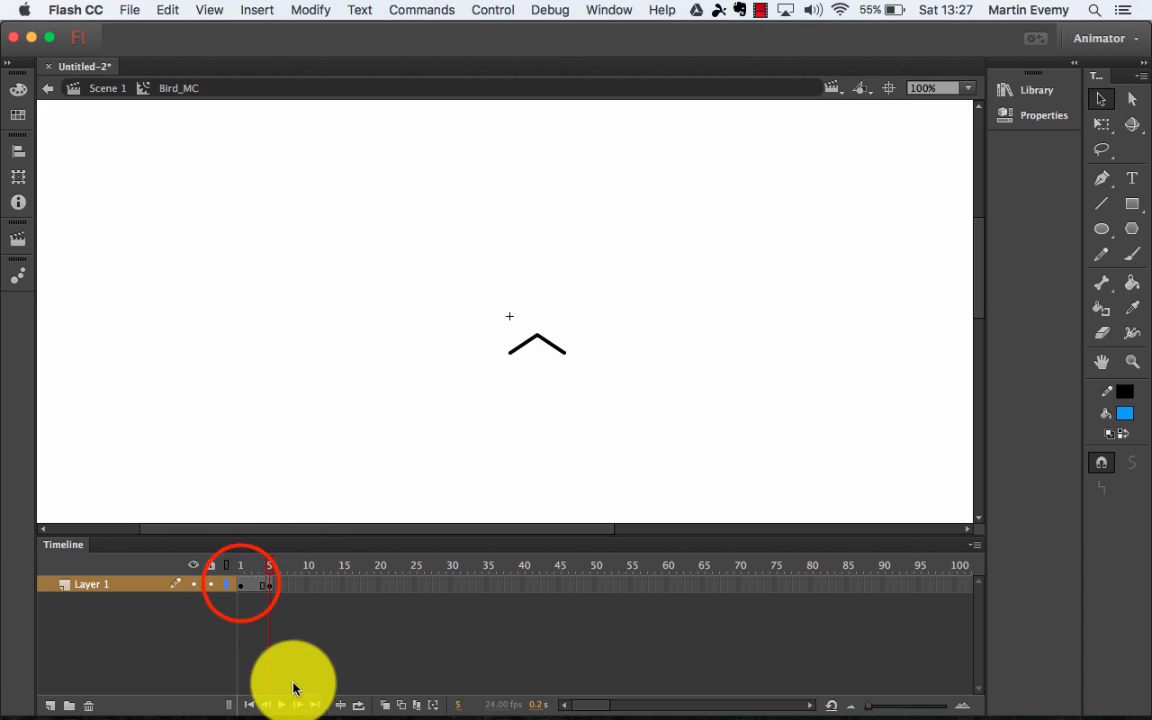
Compare the wings-up and wings-down poses at frames 1 and 5 of the symbol
left_click(240, 584)
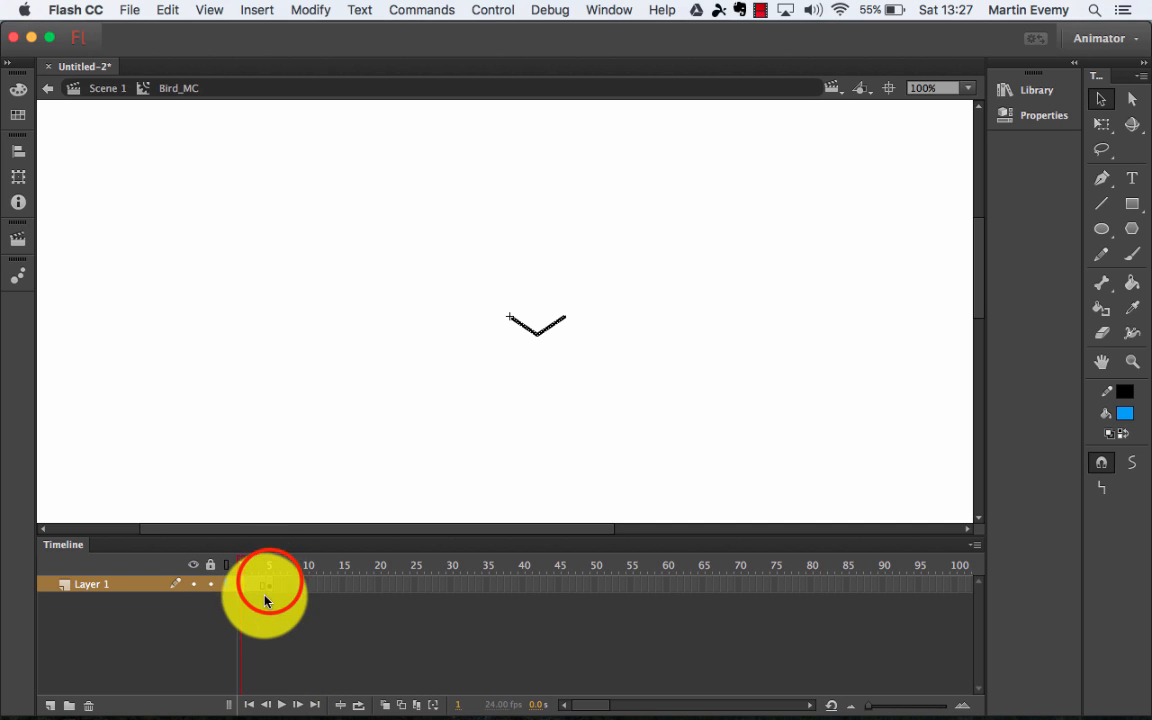
left_click(270, 583)
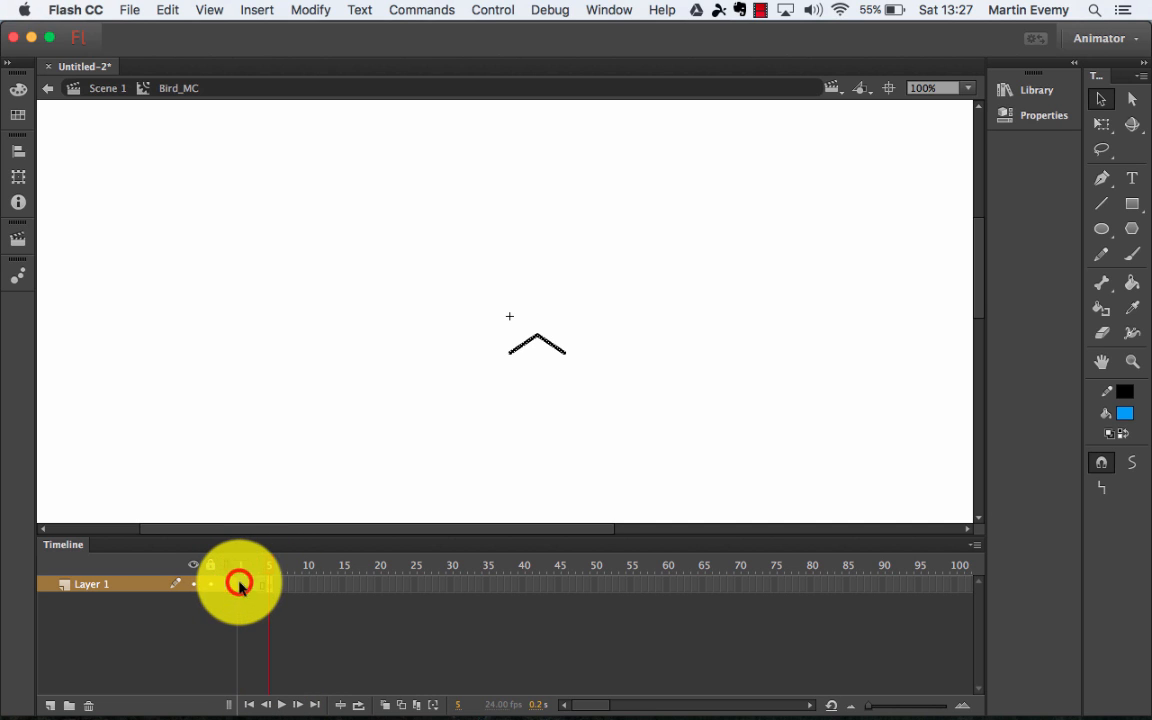
left_click(240, 584)
left_click(269, 586)
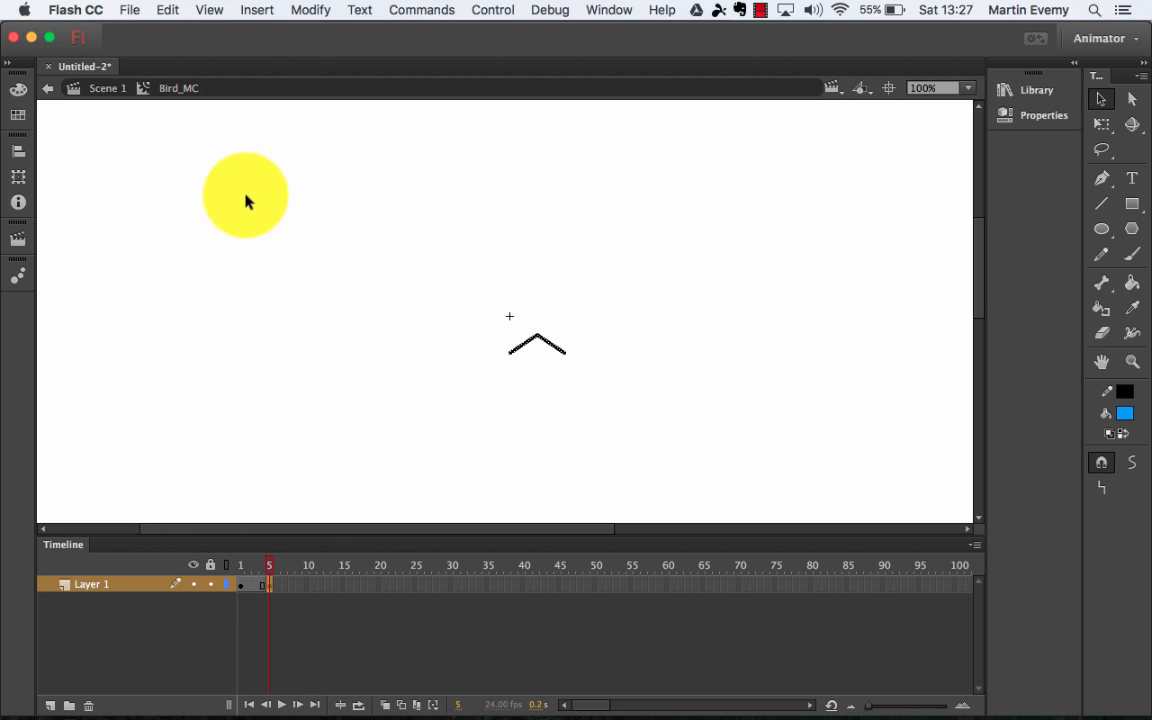
Return to Scene 1 and test the movie to preview the bird flapping along its flight path
left_click(86, 90)
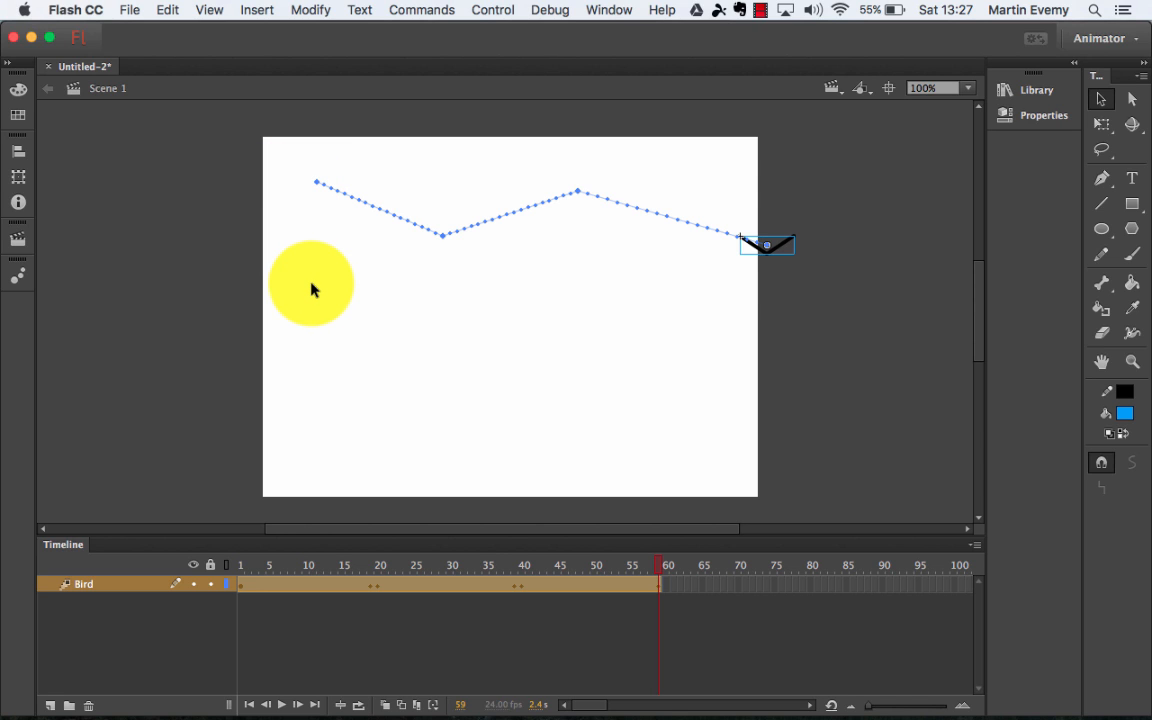
key("super+Return")
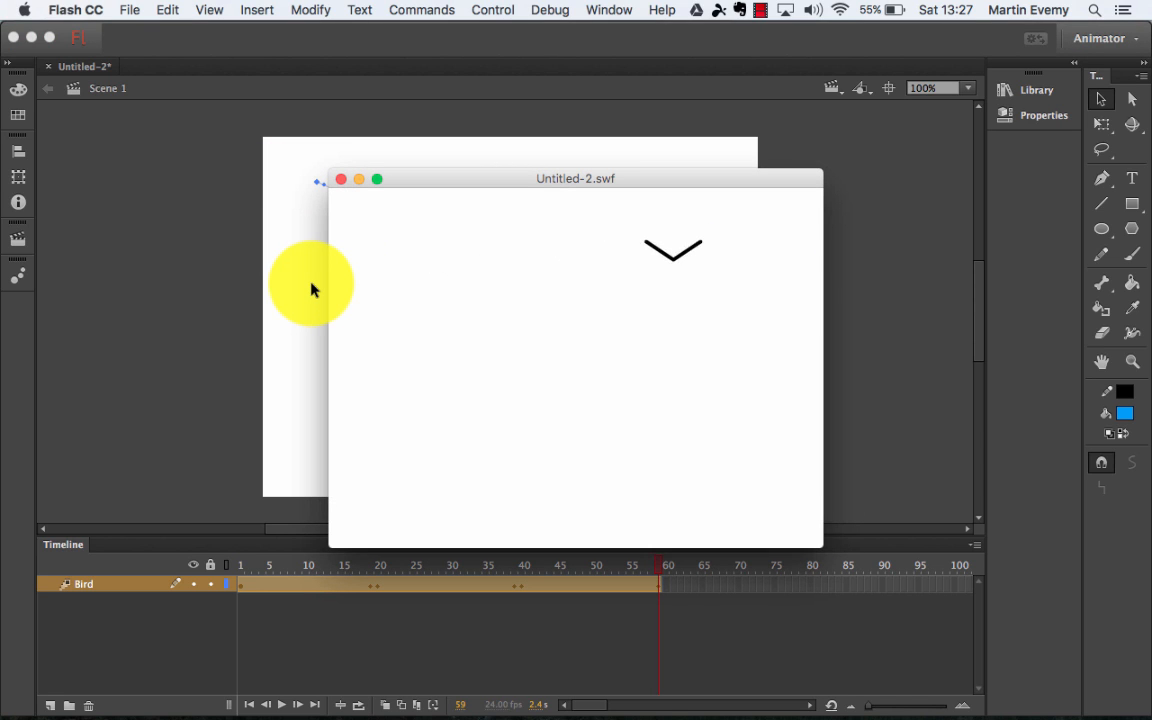